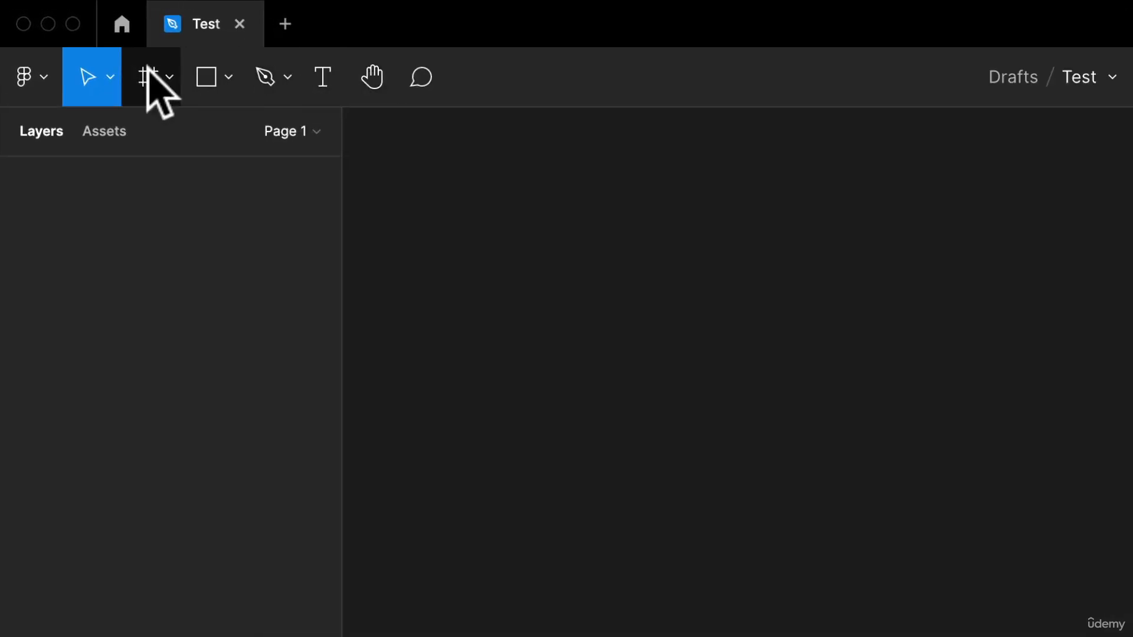
# Step: Draw a nearly square rectangle about 293 × 283 on the empty canvas
pyautogui.click(223, 81)
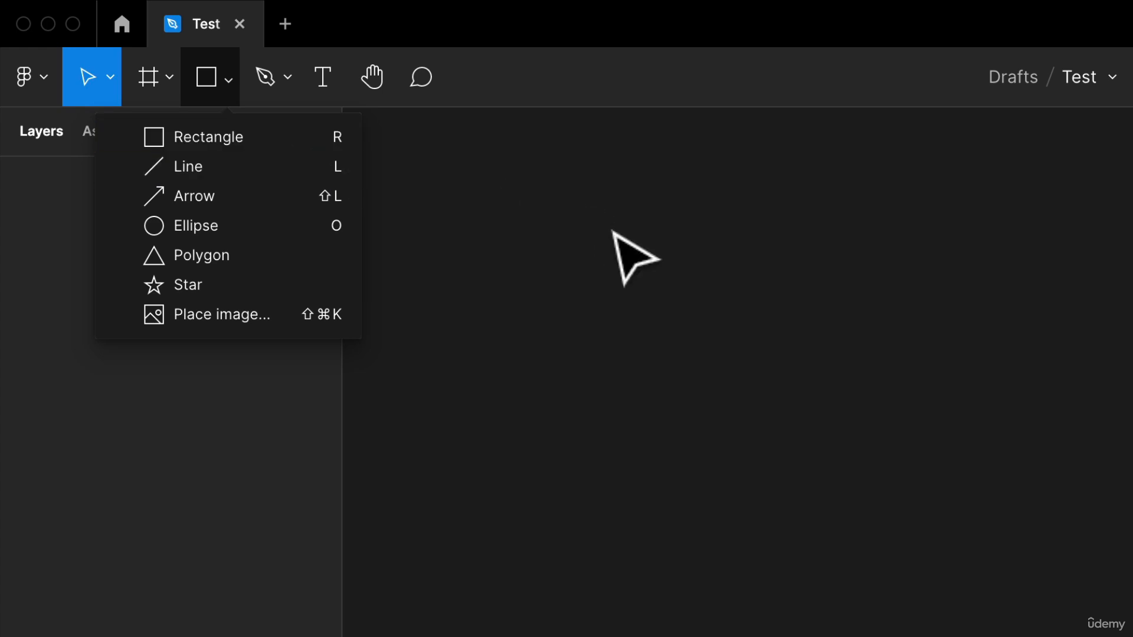
pyautogui.press('r')
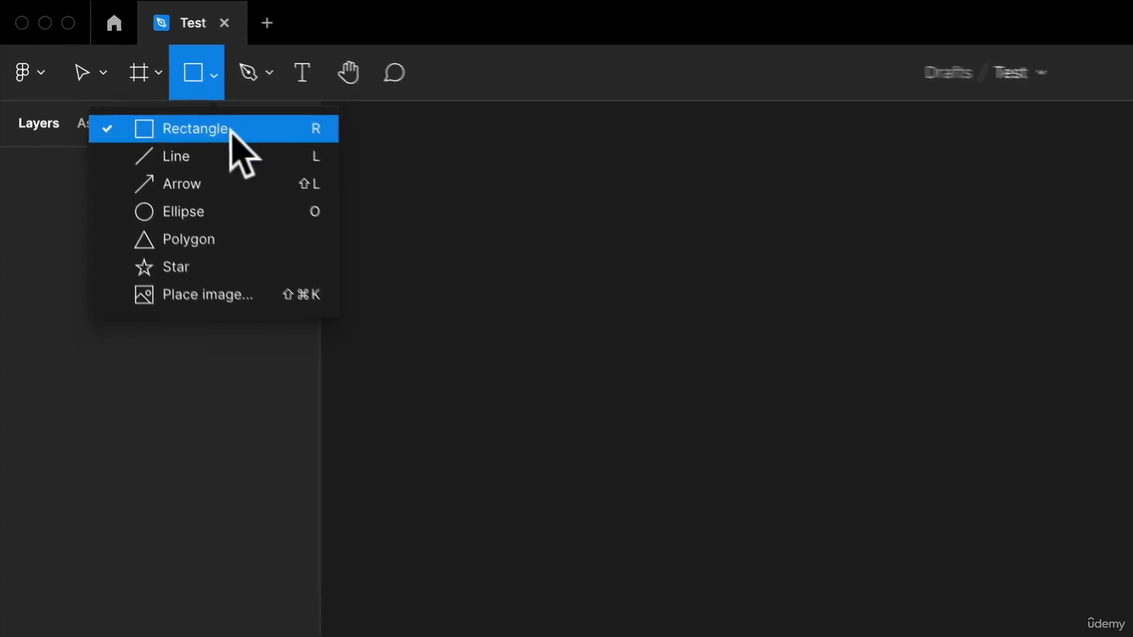
pyautogui.moveTo(498, 132)
pyautogui.mouseDown()
pyautogui.moveTo(562, 196)
pyautogui.moveTo(618, 293)
pyautogui.moveTo(703, 233)
pyautogui.moveTo(543, 242)
pyautogui.moveTo(571, 216)
pyautogui.moveTo(681, 224)
pyautogui.moveTo(597, 273)
pyautogui.moveTo(615, 267)
pyautogui.mouseUp()
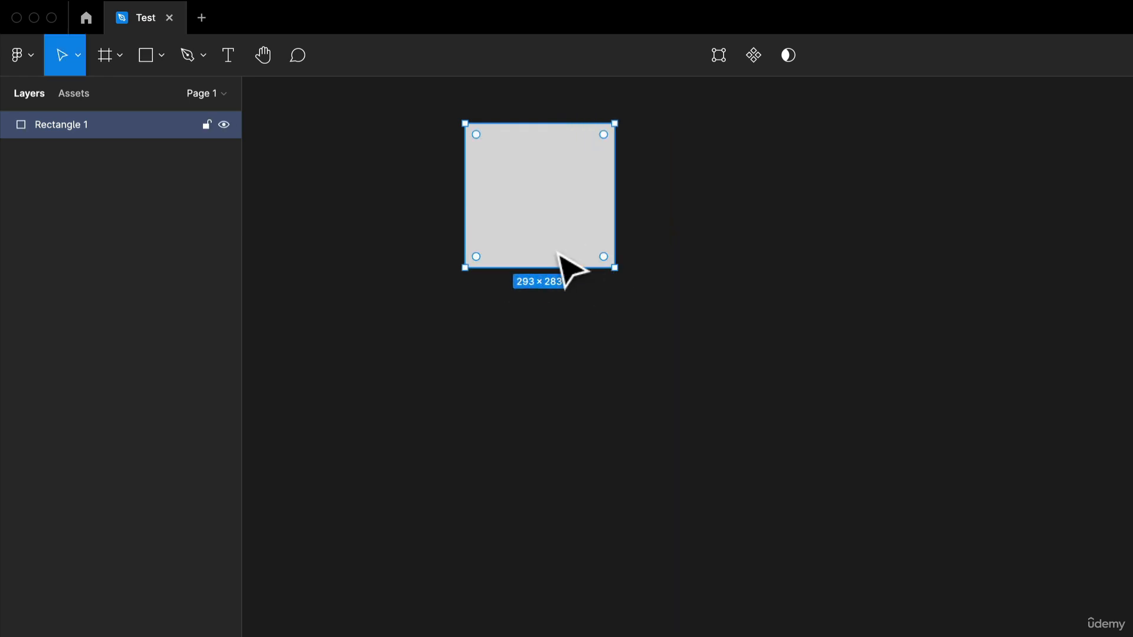
# Step: Draw a horizontal line about 748 long beside the rectangle and a vertical line about 450 long starting below its near end
pyautogui.press('l')
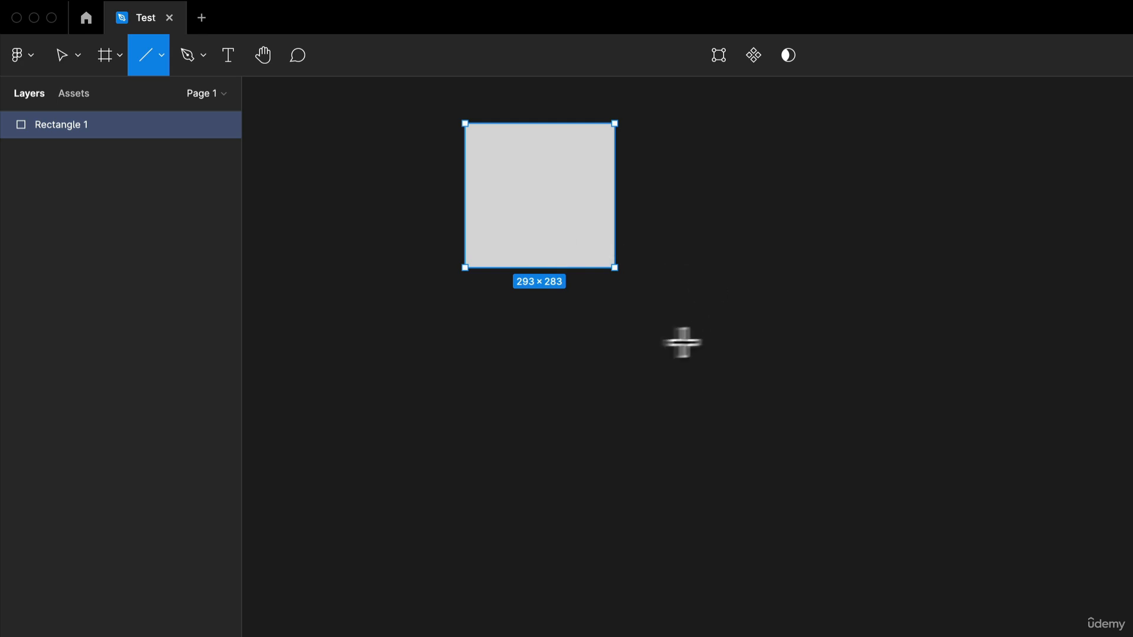
pyautogui.moveTo(704, 147)
pyautogui.mouseDown()
pyautogui.moveTo(903, 397)
pyautogui.moveTo(1087, 147)
pyautogui.mouseUp()
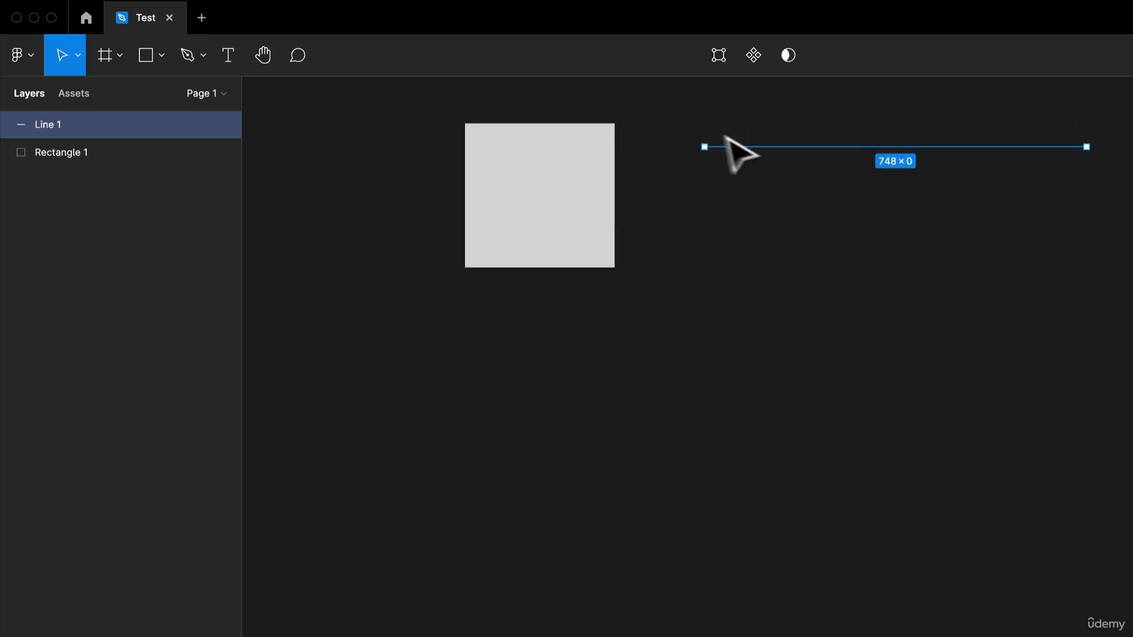
pyautogui.moveTo(723, 165); pyautogui.dragTo(756, 222)
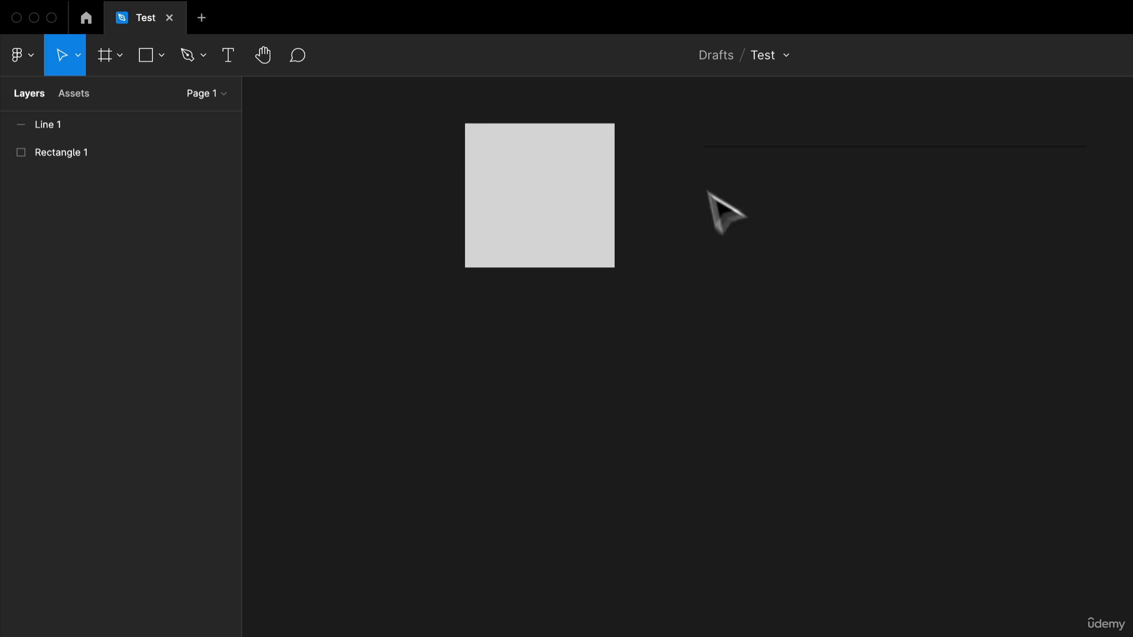
pyautogui.press('l')
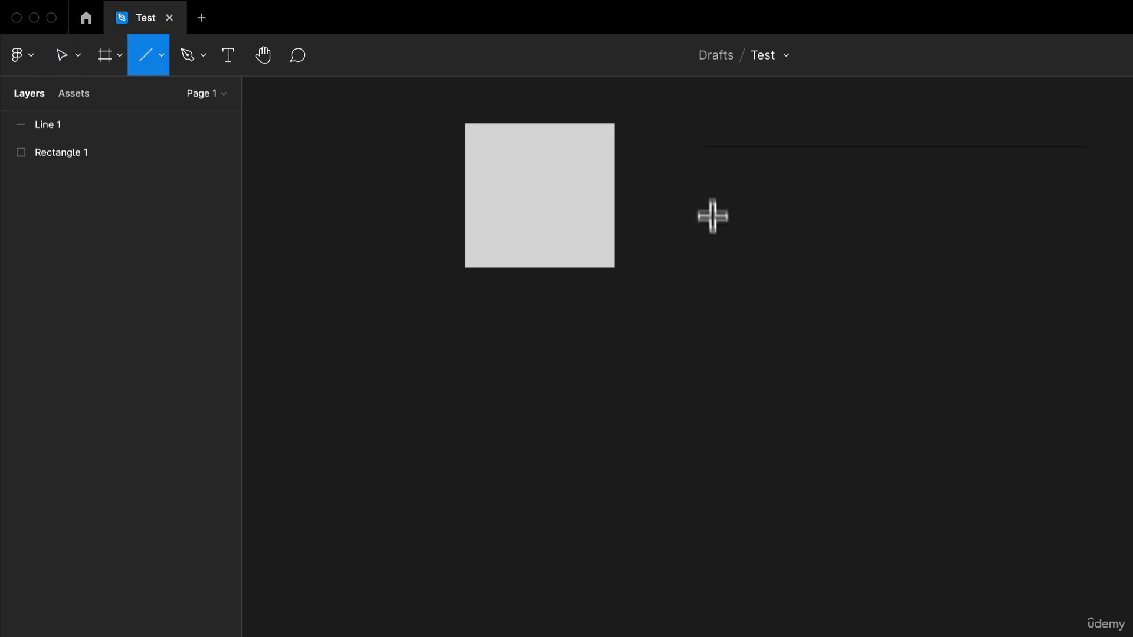
pyautogui.moveTo(705, 171); pyautogui.dragTo(705, 359)
pyautogui.moveTo(710, 399); pyautogui.dragTo(710, 399)
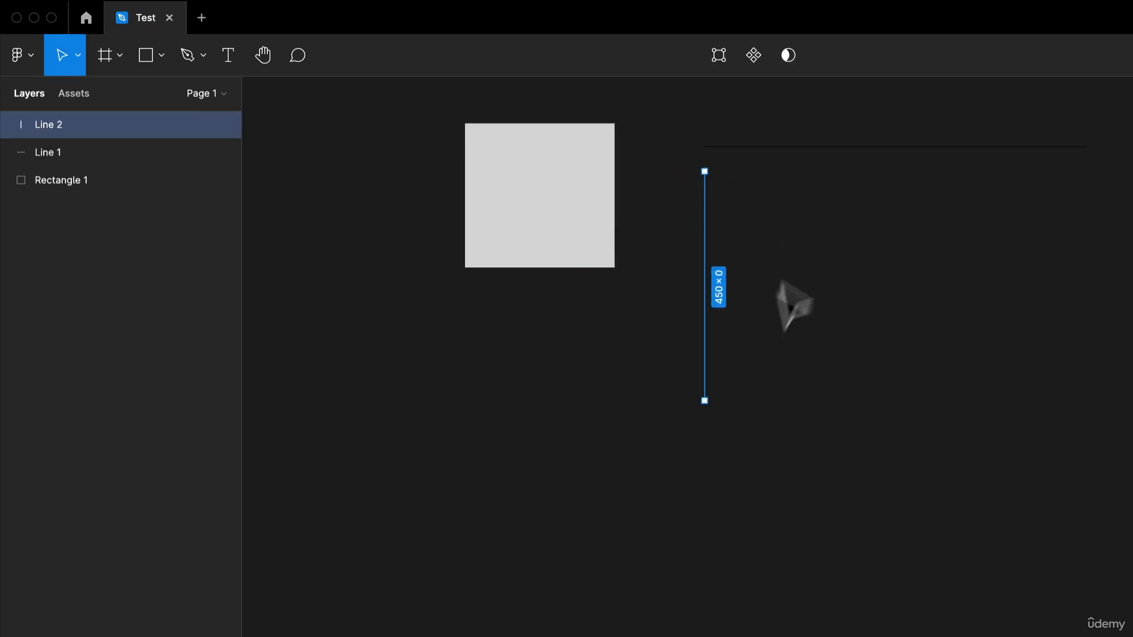
pyautogui.click(761, 212)
pyautogui.click(539, 238)
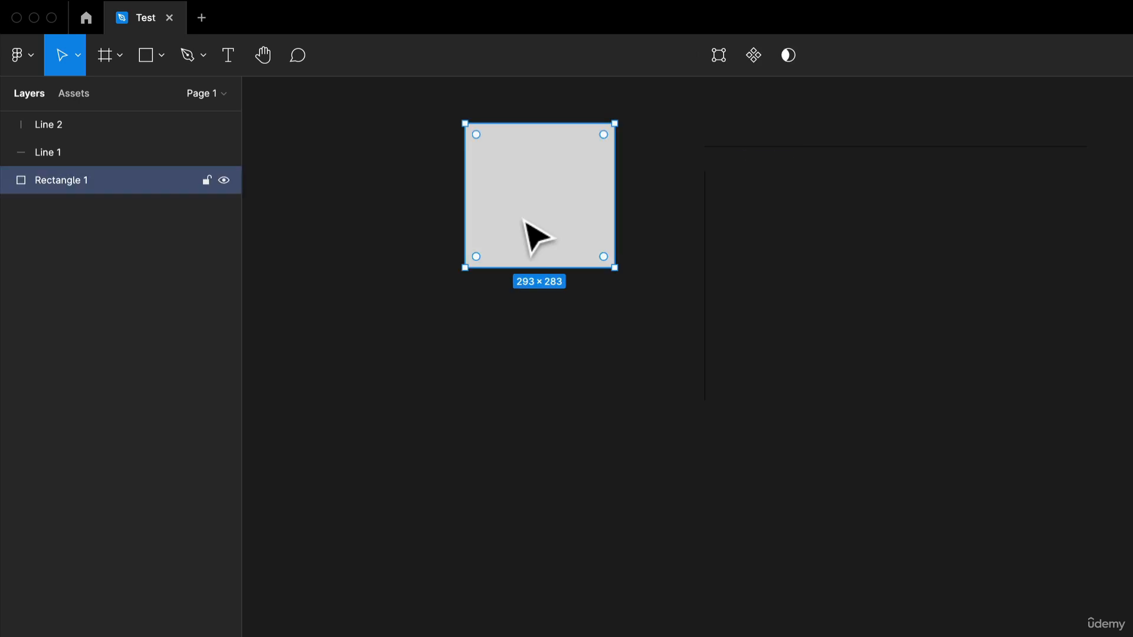
pyautogui.click(550, 355)
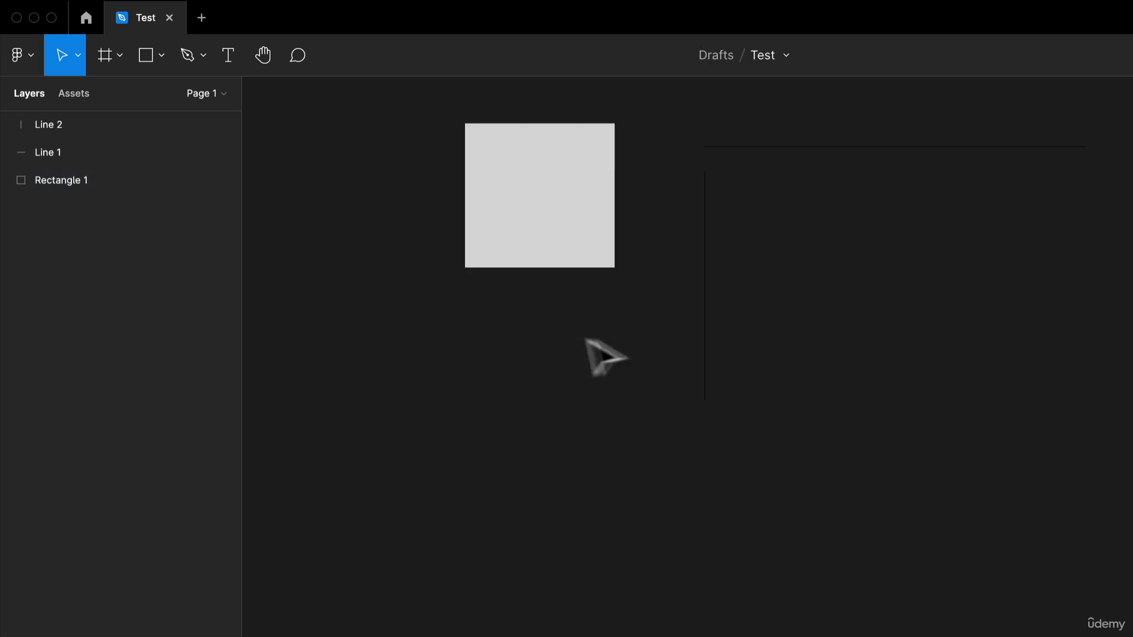
pyautogui.press('r')
pyautogui.moveTo(782, 215); pyautogui.dragTo(1012, 453)
pyautogui.press('Delete')
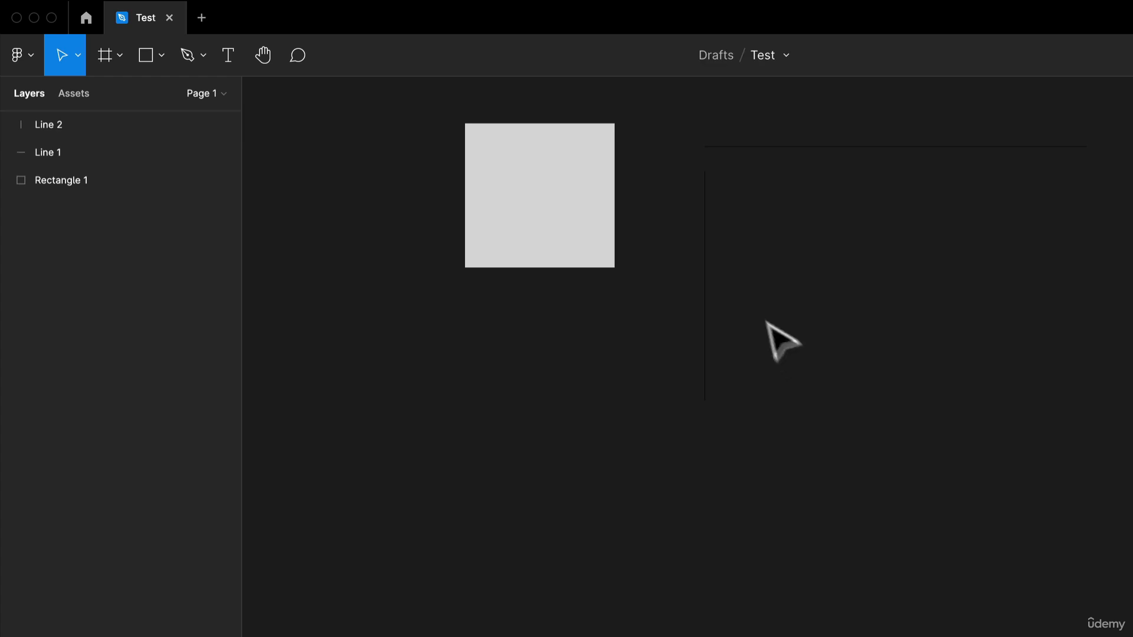
# Step: Set the stroke color of both the horizontal and the vertical line to FFFFFF
pyautogui.click(707, 282)
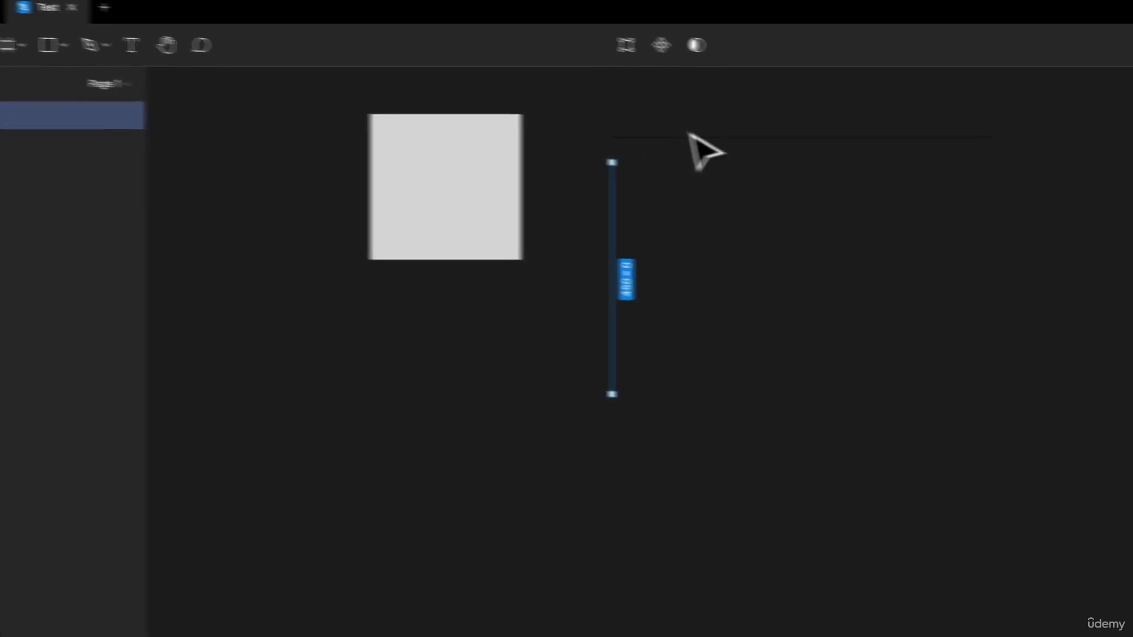
pyautogui.click(844, 401)
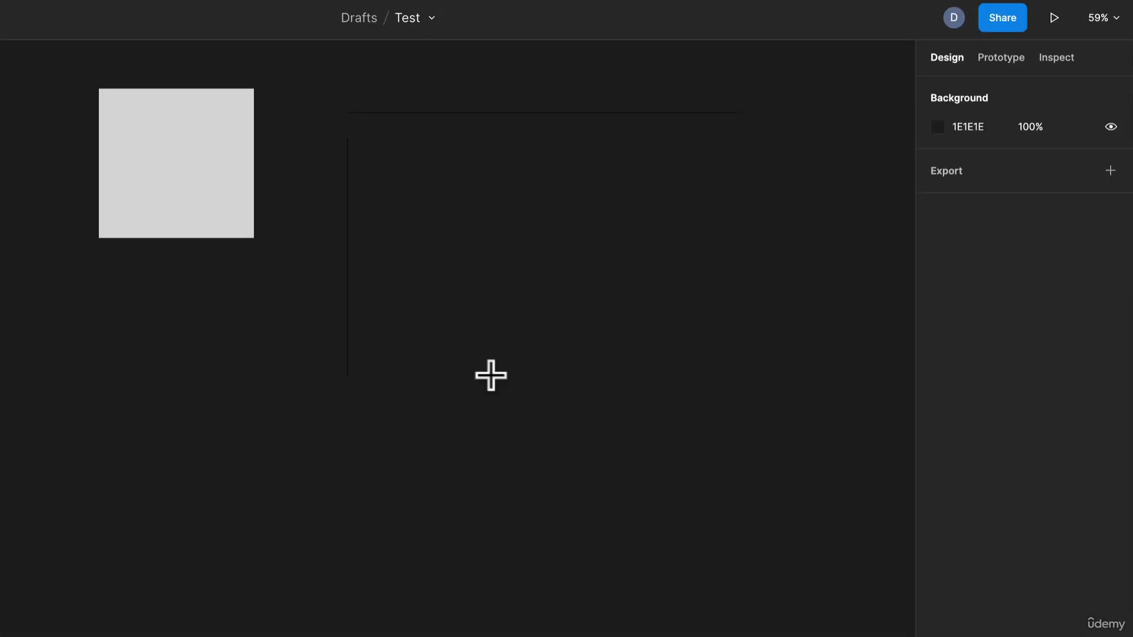
pyautogui.moveTo(485, 183)
pyautogui.mouseDown()
pyautogui.moveTo(511, 496)
pyautogui.moveTo(645, 569)
pyautogui.moveTo(753, 223)
pyautogui.moveTo(853, 176)
pyautogui.moveTo(629, 177)
pyautogui.moveTo(538, 530)
pyautogui.moveTo(571, 314)
pyautogui.moveTo(876, 211)
pyautogui.moveTo(544, 349)
pyautogui.moveTo(332, 71)
pyautogui.mouseUp()
pyautogui.press('Delete')
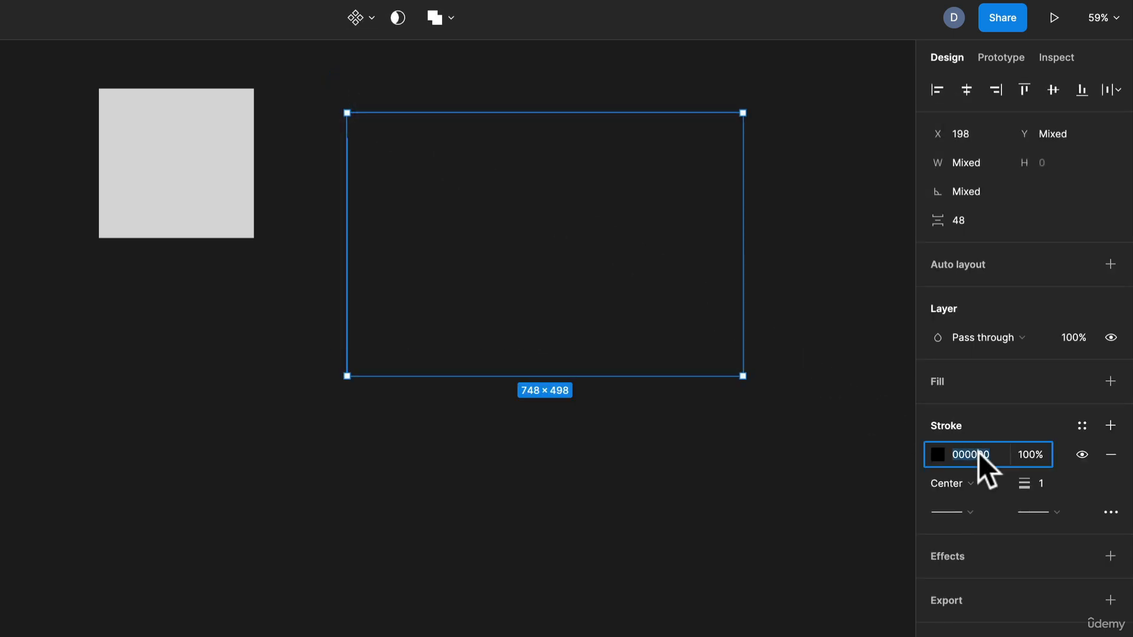
pyautogui.press('Return')
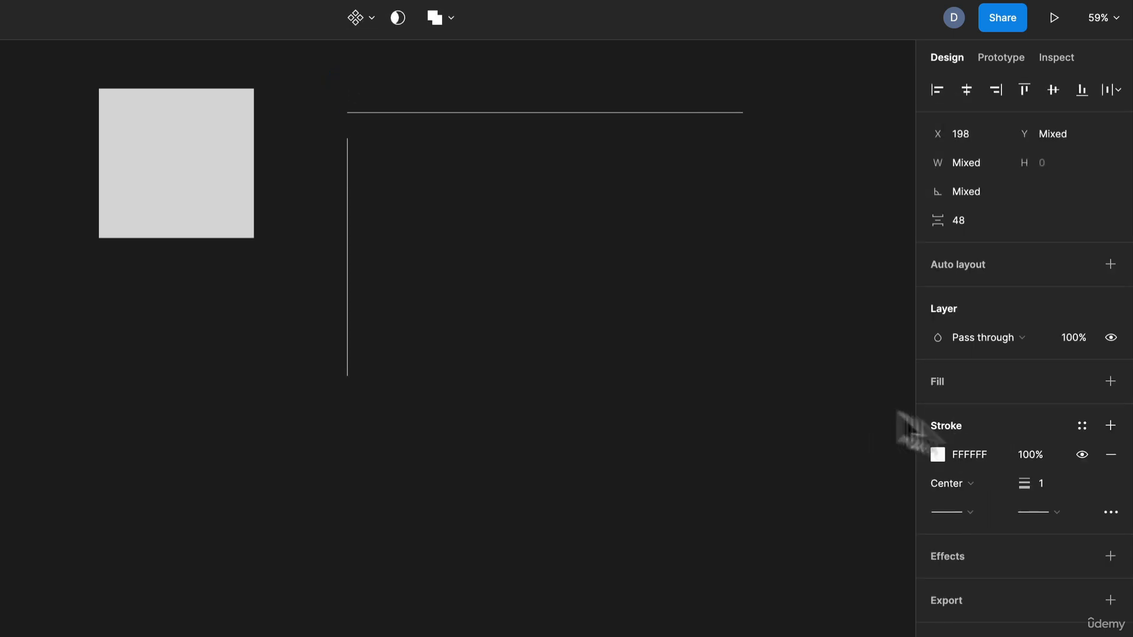
pyautogui.click(632, 336)
# Step: Draw a horizontal arrow about 576 long below the horizontal line and set its stroke color to FFFFFF
pyautogui.moveTo(604, 235); pyautogui.dragTo(556, 244)
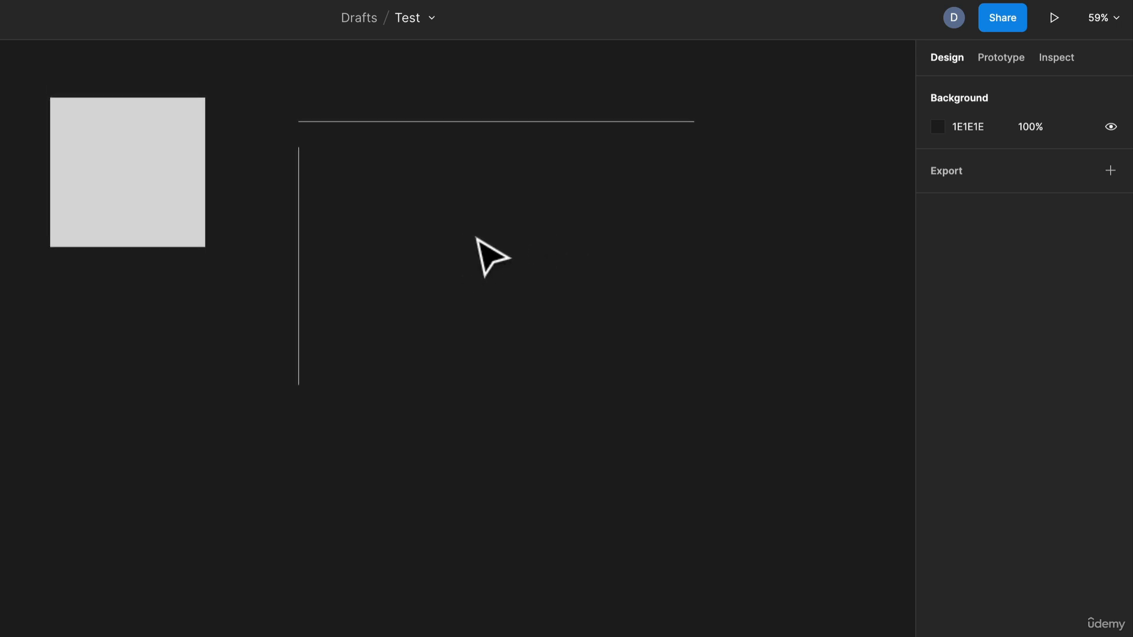
pyautogui.moveTo(345, 180); pyautogui.dragTo(648, 177)
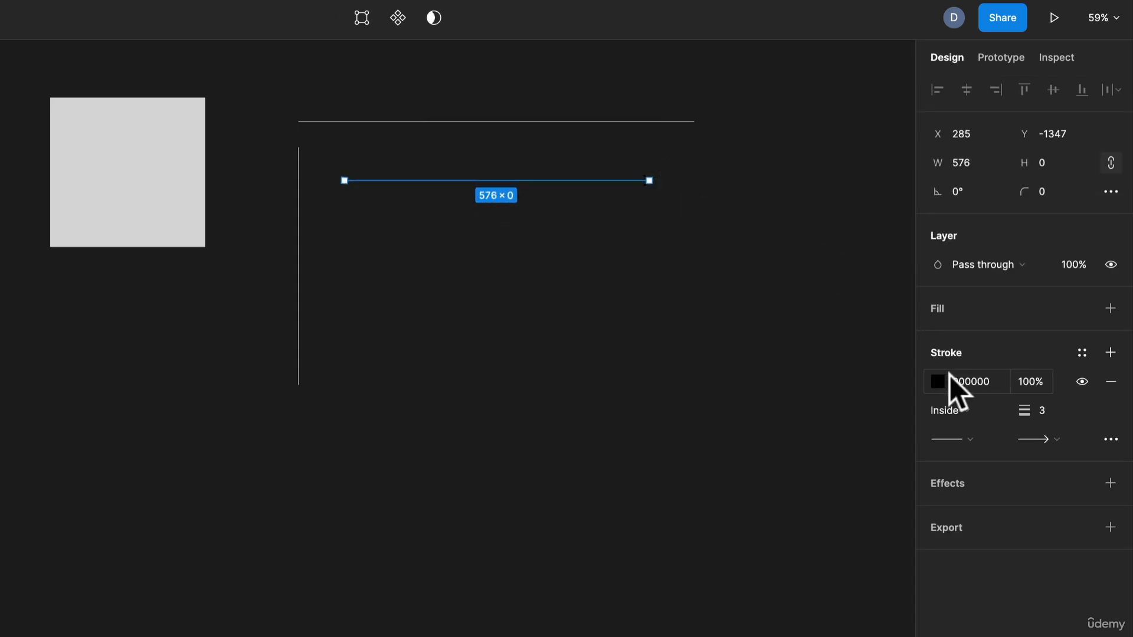
pyautogui.write('FFFFFF')
pyautogui.press('Return')
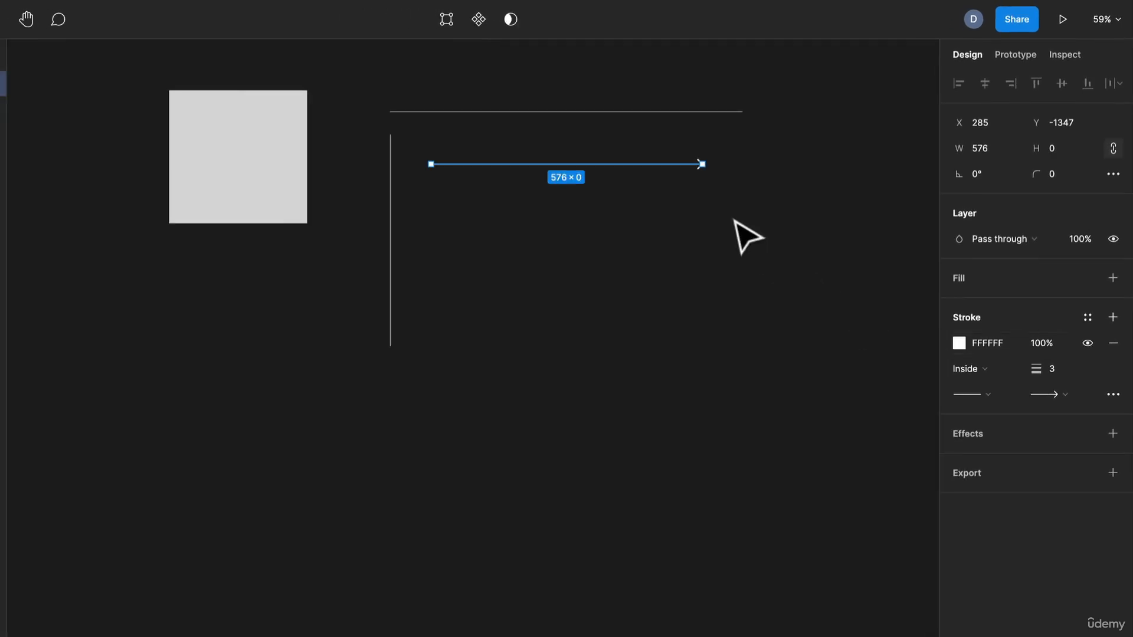
# Step: Try the Triangle arrow style on the arrow's end point and change it back to Line arrow
pyautogui.scroll(5, 748, 236)
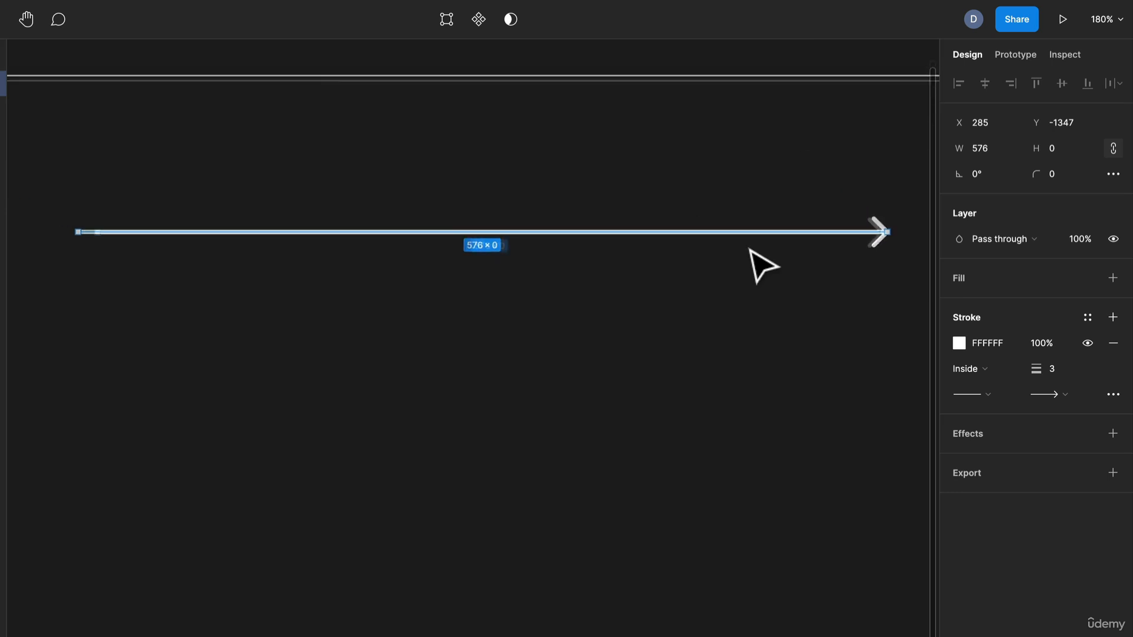
pyautogui.click(1066, 394)
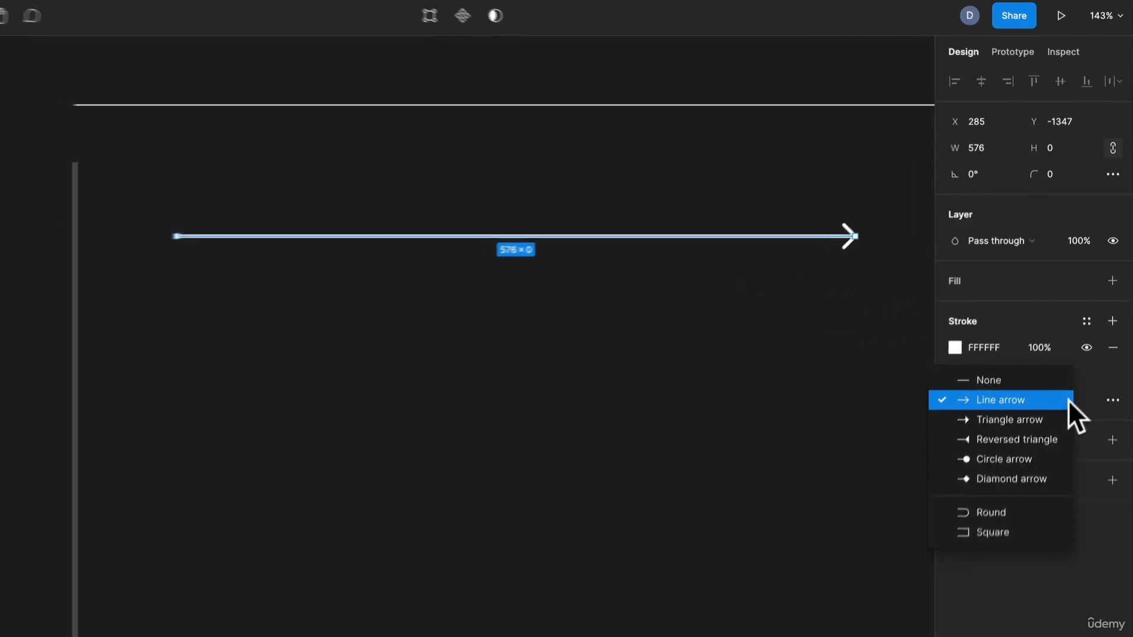
pyautogui.click(1060, 415)
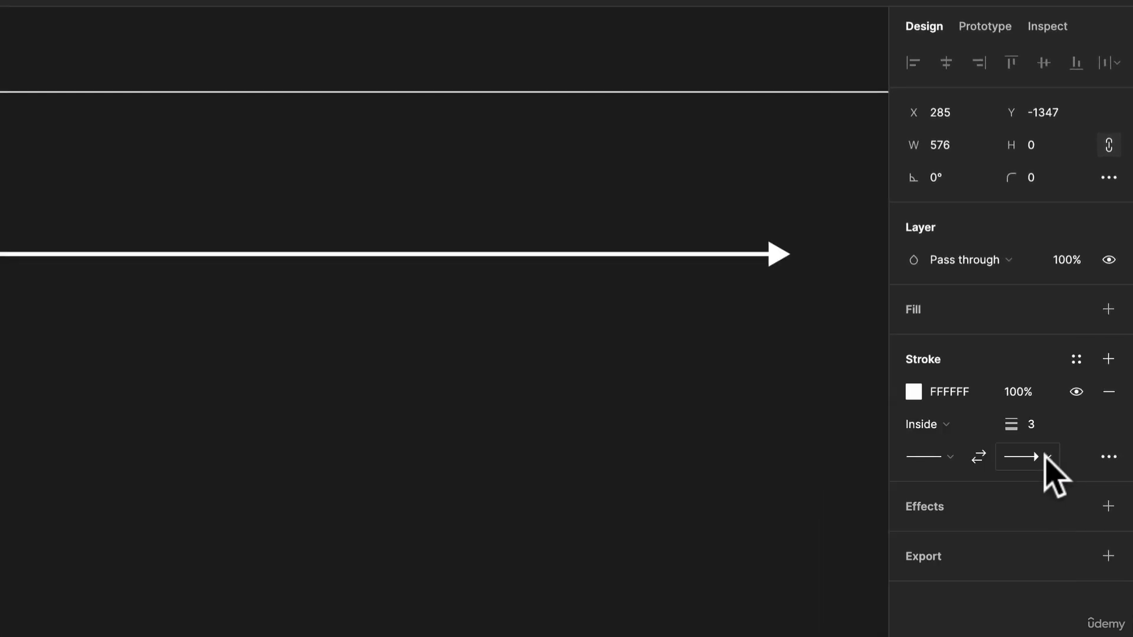
pyautogui.click(1044, 456)
pyautogui.click(1030, 431)
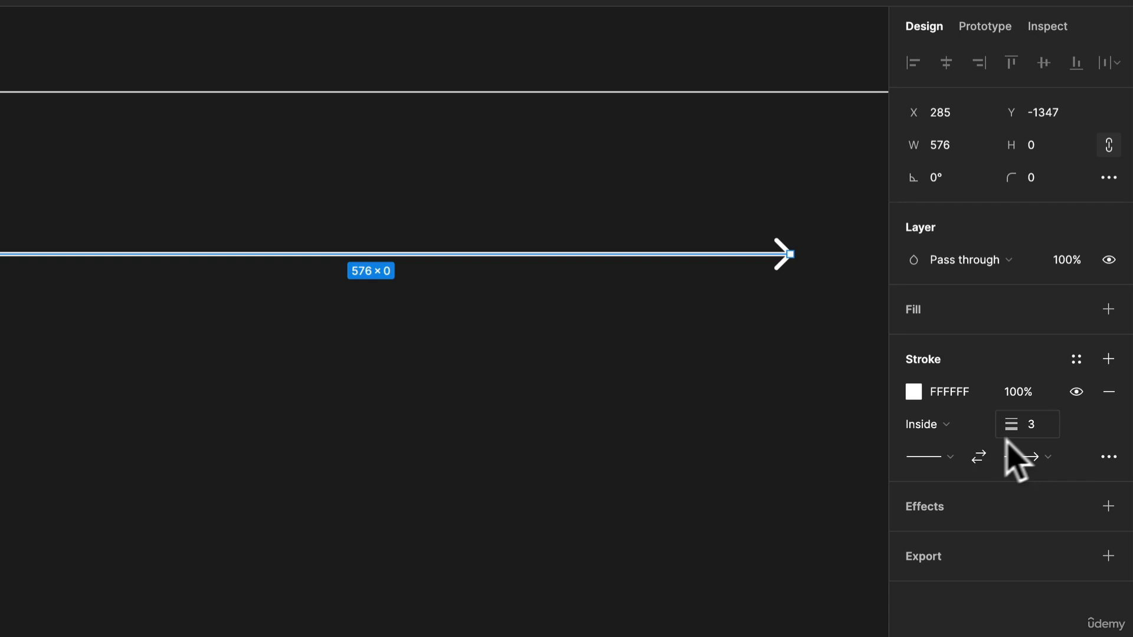
# Step: Set the arrow's start point to Circle arrow and its stroke weight to 4
pyautogui.click(948, 458)
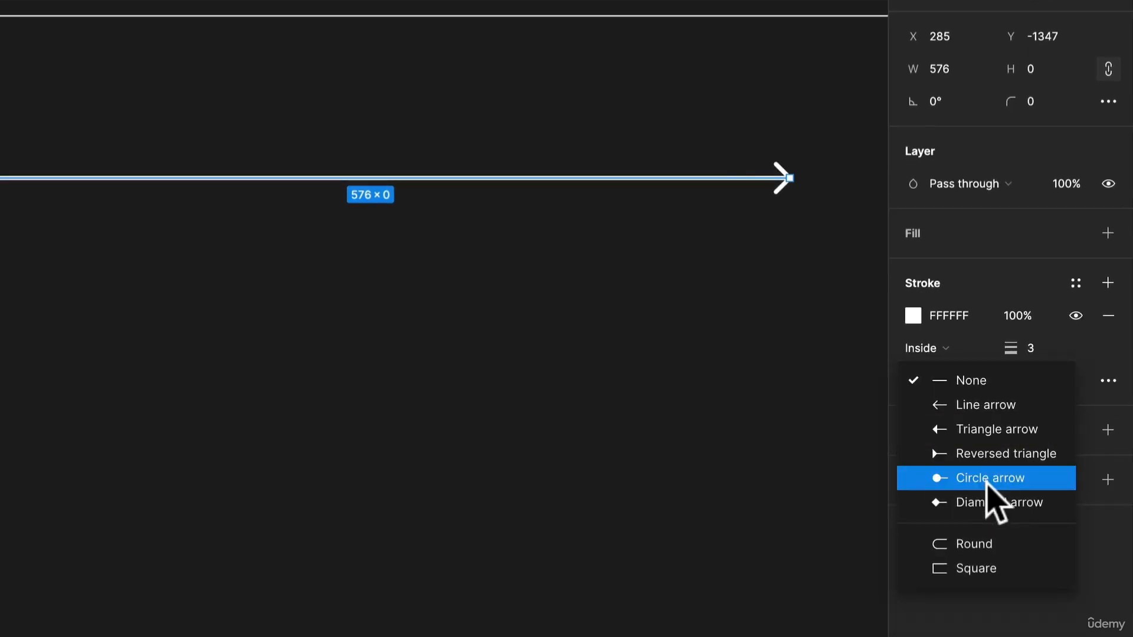
pyautogui.click(987, 481)
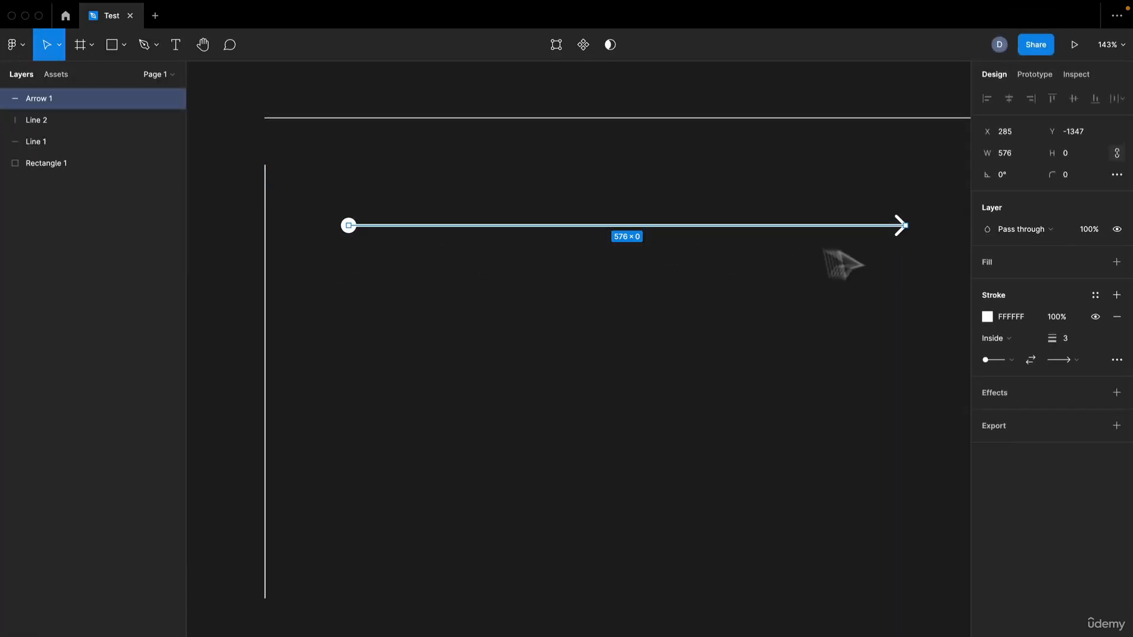
pyautogui.click(1069, 338)
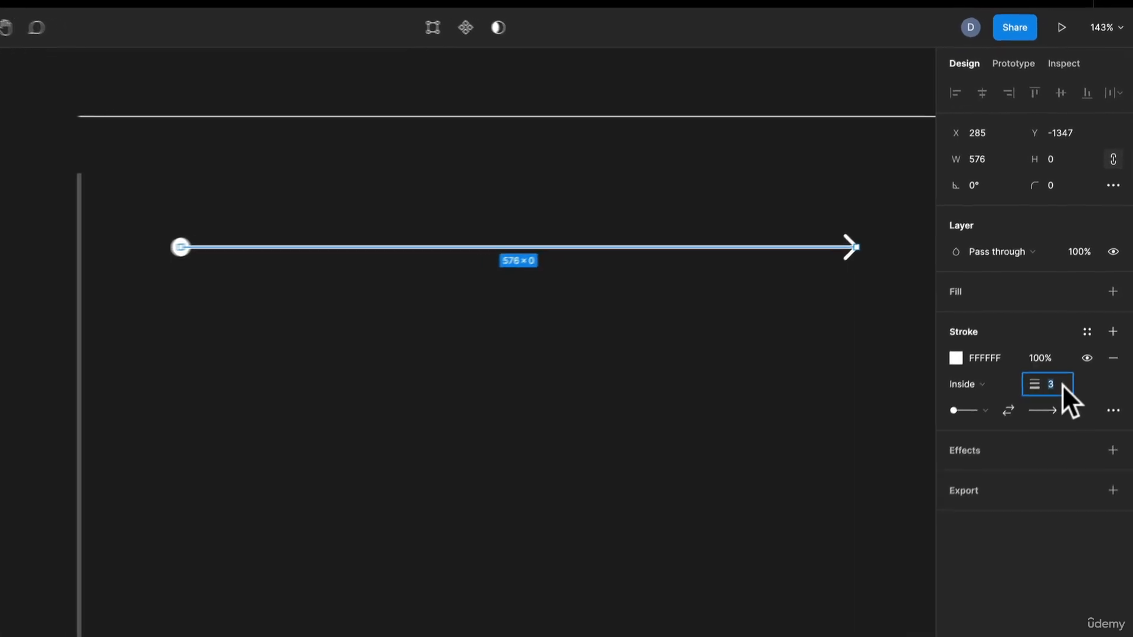
pyautogui.write('4')
pyautogui.press('Return')
pyautogui.click(533, 334)
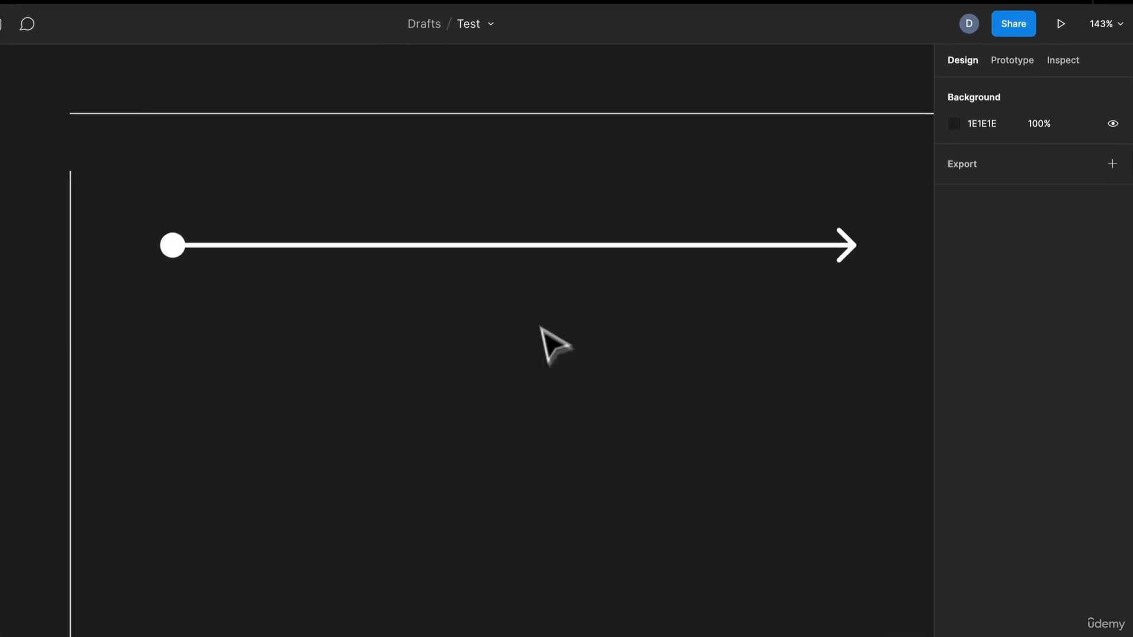
# Step: Draw a perfect circle about 265 × 265 to the right of the lines
pyautogui.scroll(-5, 532, 335)
pyautogui.moveTo(533, 334); pyautogui.dragTo(459, 334)
pyautogui.scroll(3, 381, 288)
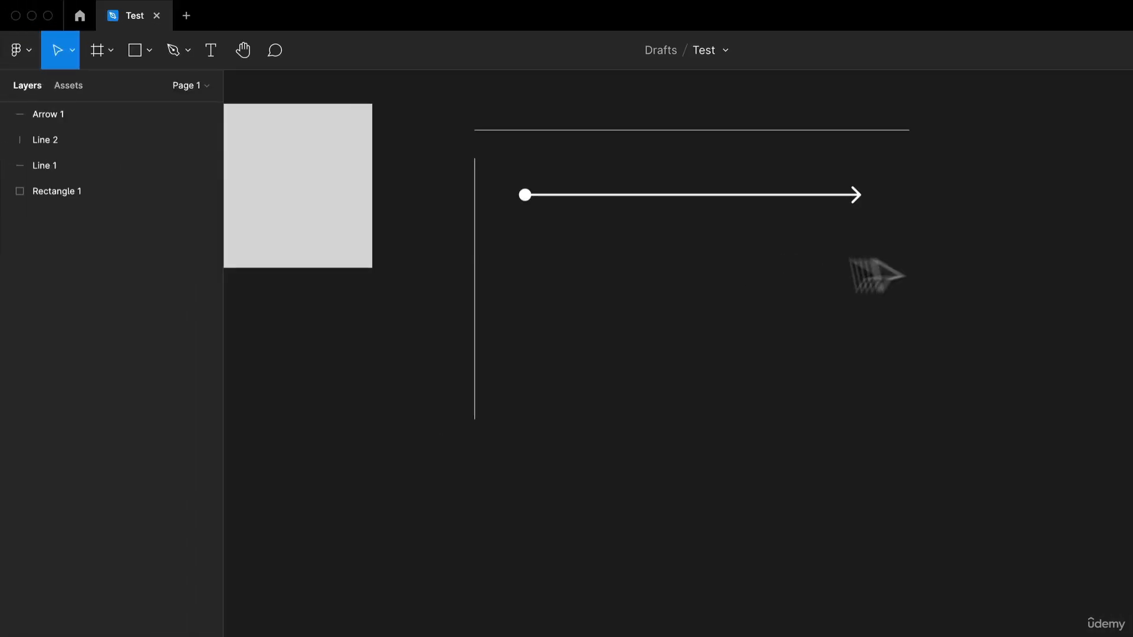
pyautogui.moveTo(896, 260); pyautogui.dragTo(717, 415)
pyautogui.press('o')
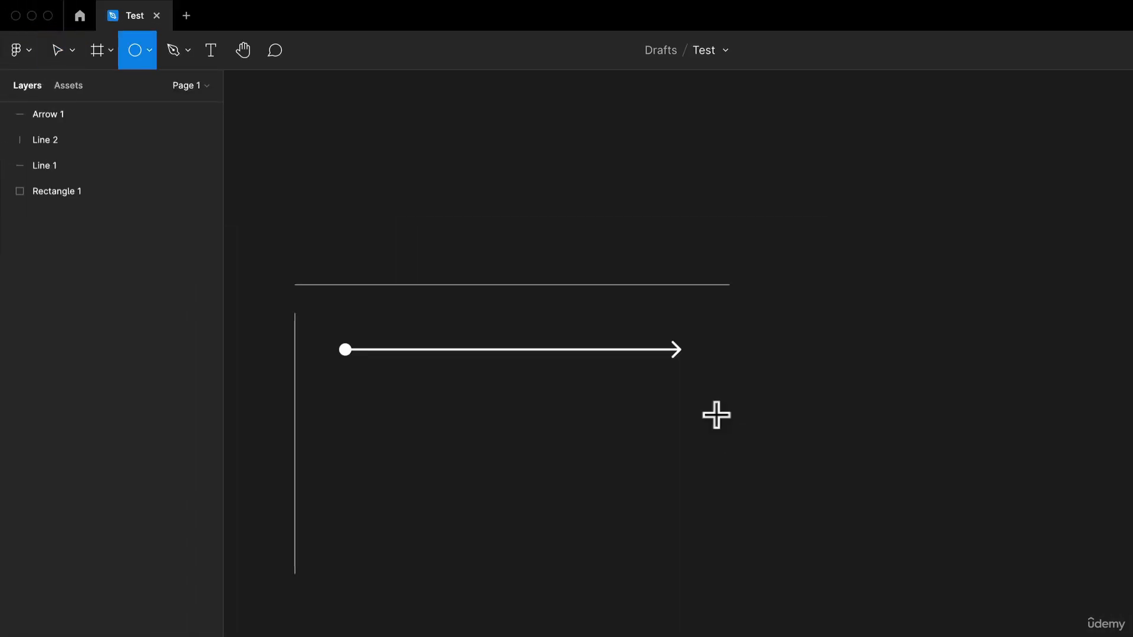
pyautogui.moveTo(826, 238); pyautogui.dragTo(940, 341)
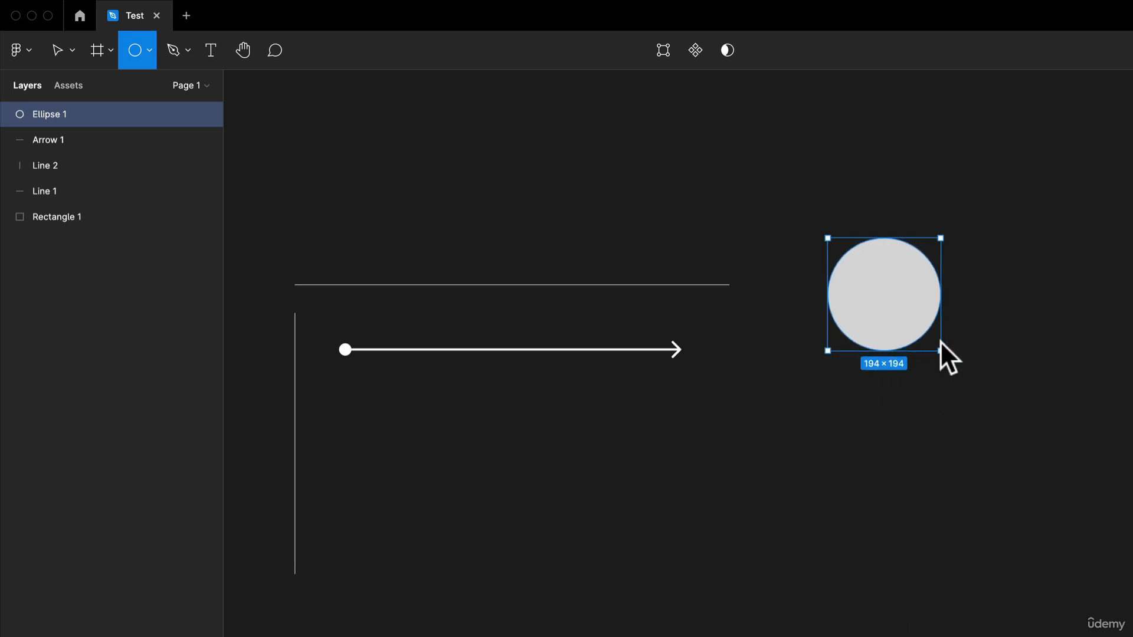
pyautogui.moveTo(940, 341); pyautogui.dragTo(860, 324)
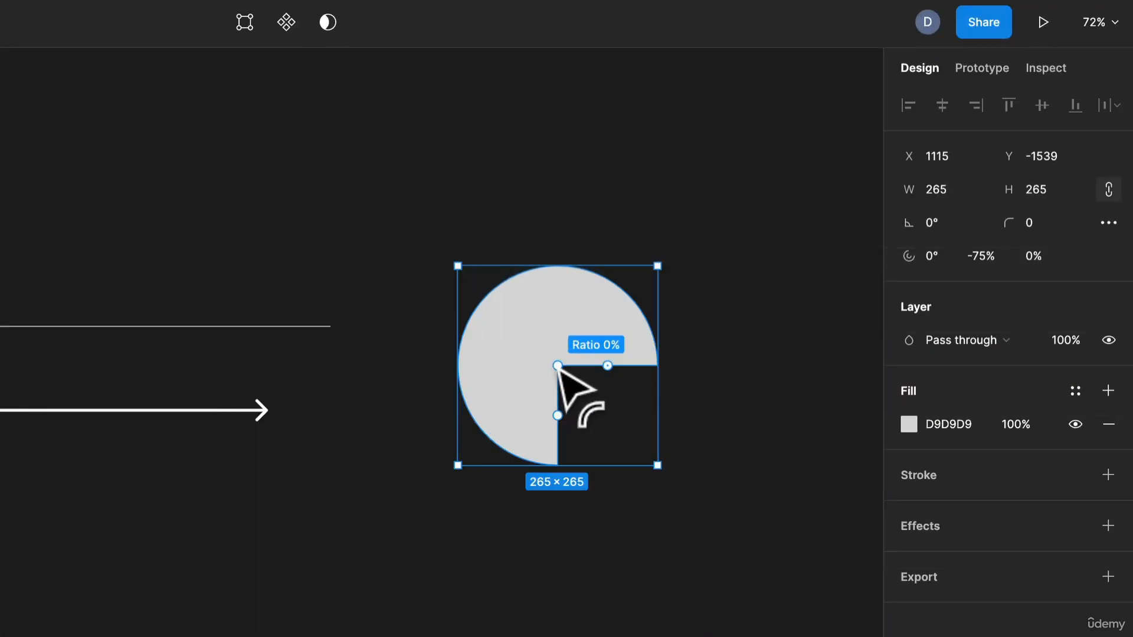
# Step: Try cutting a quarter out of the circle with an arc sweep of -75%, and undo it
pyautogui.moveTo(558, 368)
pyautogui.mouseDown()
pyautogui.moveTo(531, 299)
pyautogui.moveTo(619, 398)
pyautogui.moveTo(576, 356)
pyautogui.moveTo(597, 398)
pyautogui.moveTo(577, 358)
pyautogui.mouseUp()
pyautogui.hotkey('ctrl', 'z')
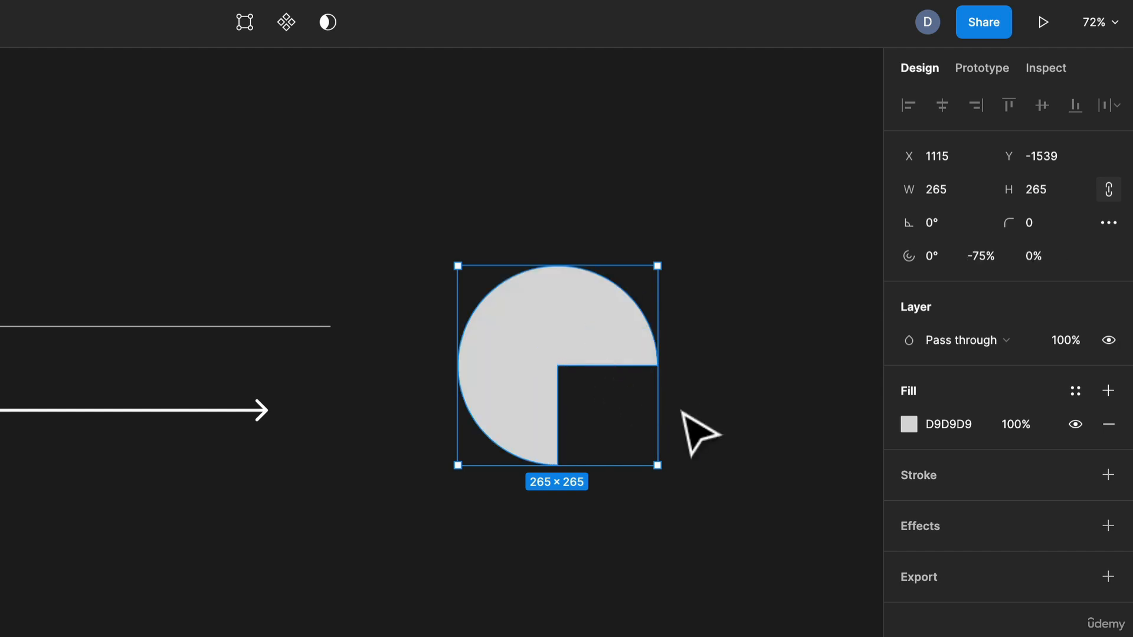
pyautogui.hotkey('ctrl', 'z')
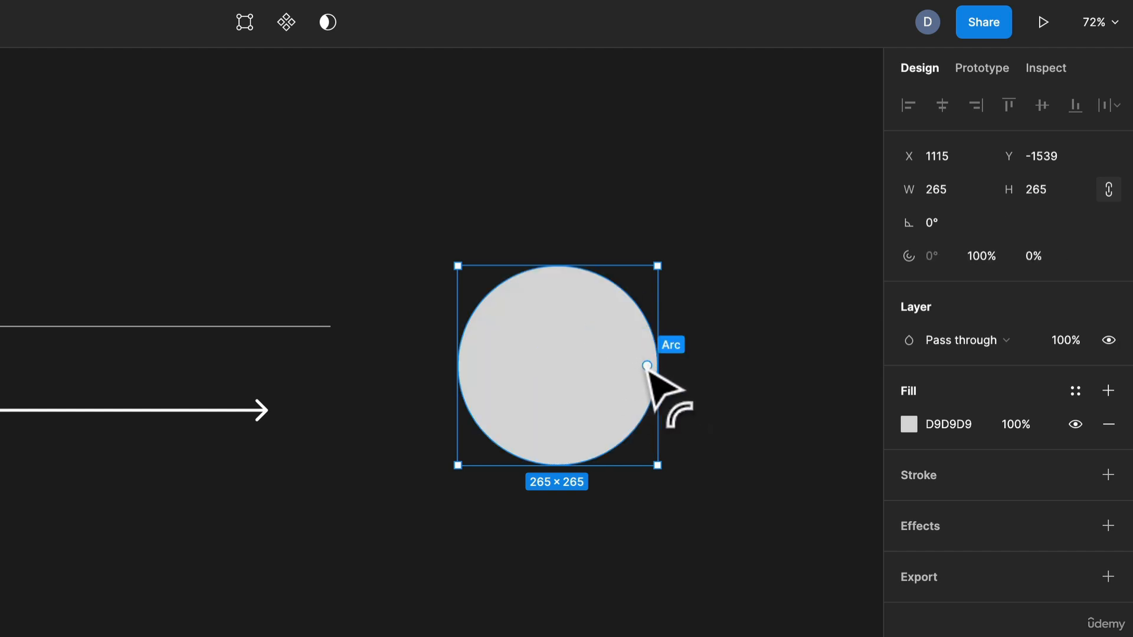
# Step: Cut a narrow wedge out of the circle by reducing its arc sweep to about 93.09%
pyautogui.moveTo(647, 366); pyautogui.dragTo(523, 413)
pyautogui.hotkey('ctrl', 'z')
pyautogui.hotkey('ctrl', 'z')
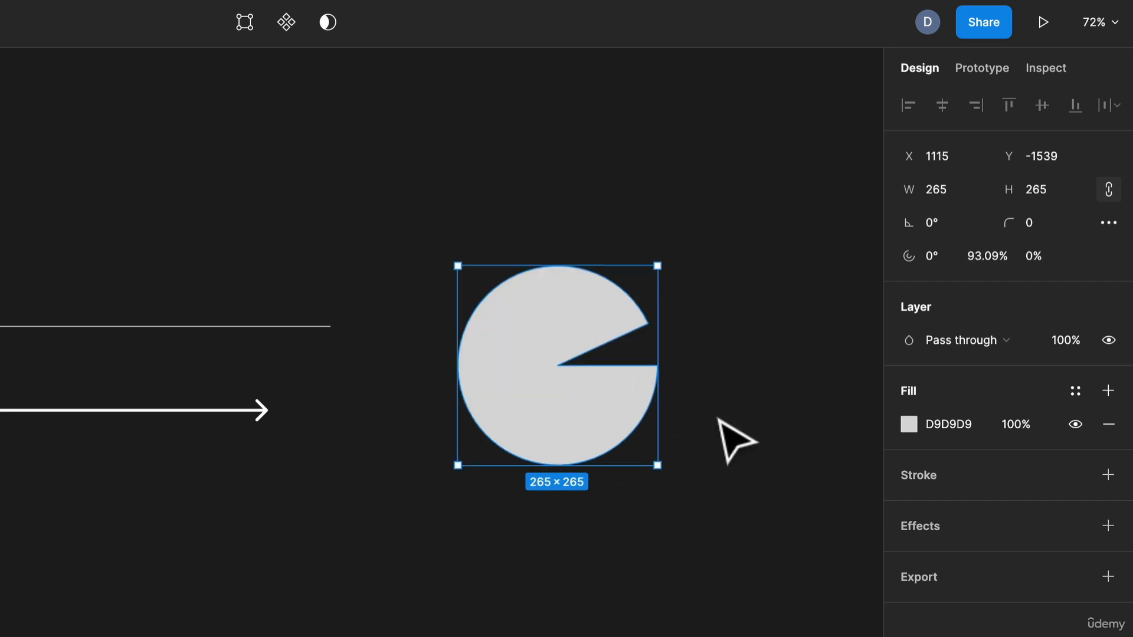
# Step: Rotate the circle's wedge opening to an arc start angle of about 18.84° and nudge the shape slightly
pyautogui.click(723, 413)
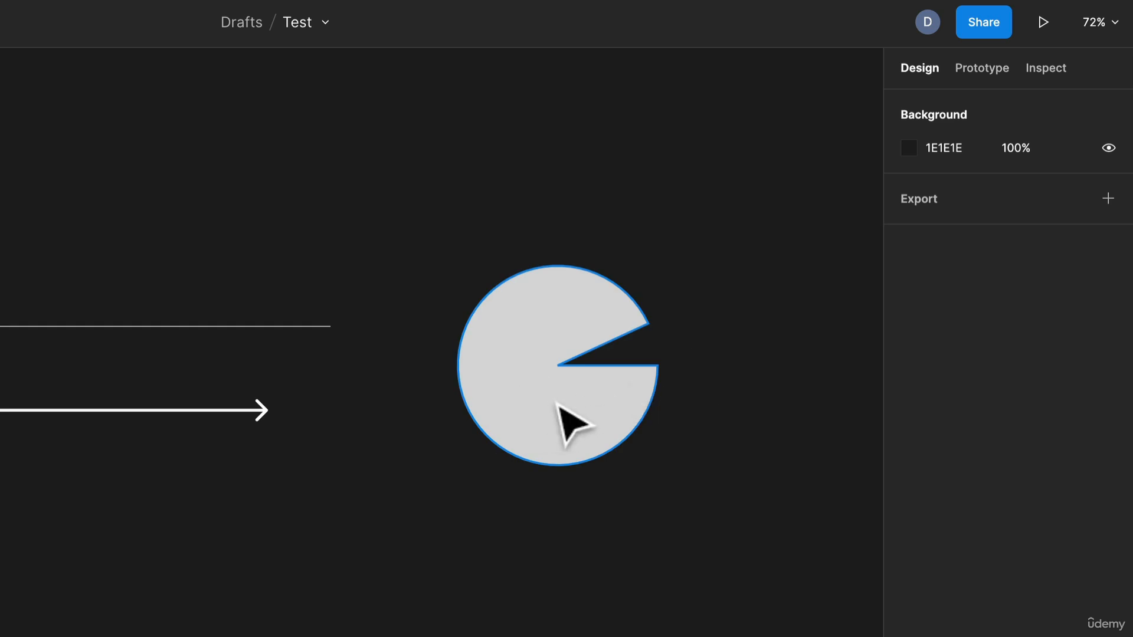
pyautogui.click(636, 407)
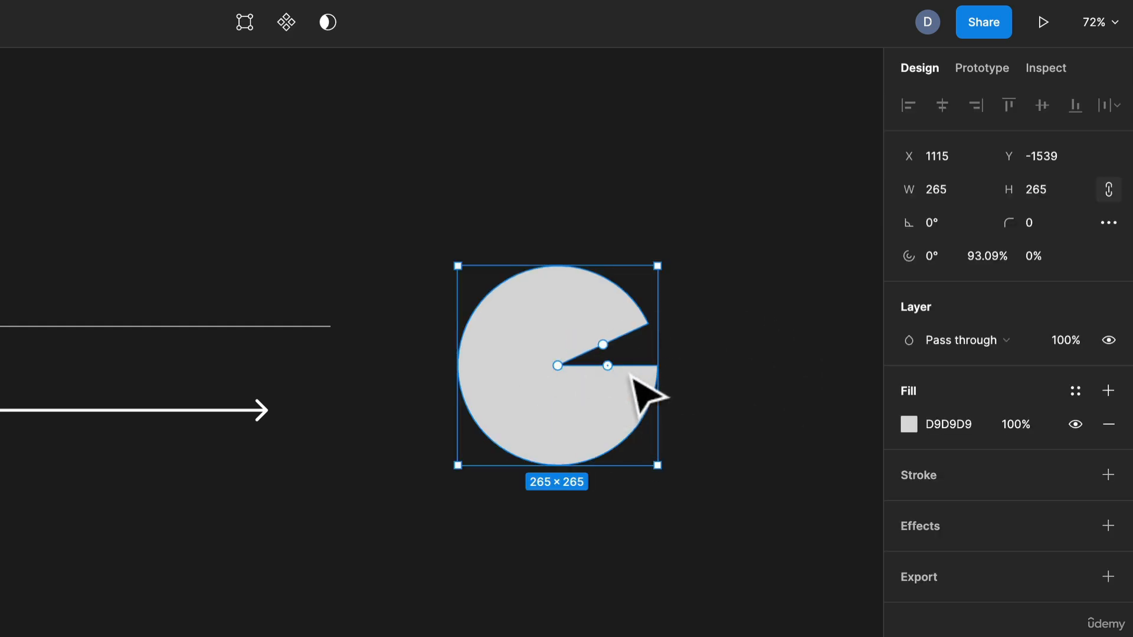
pyautogui.moveTo(610, 369); pyautogui.dragTo(597, 398)
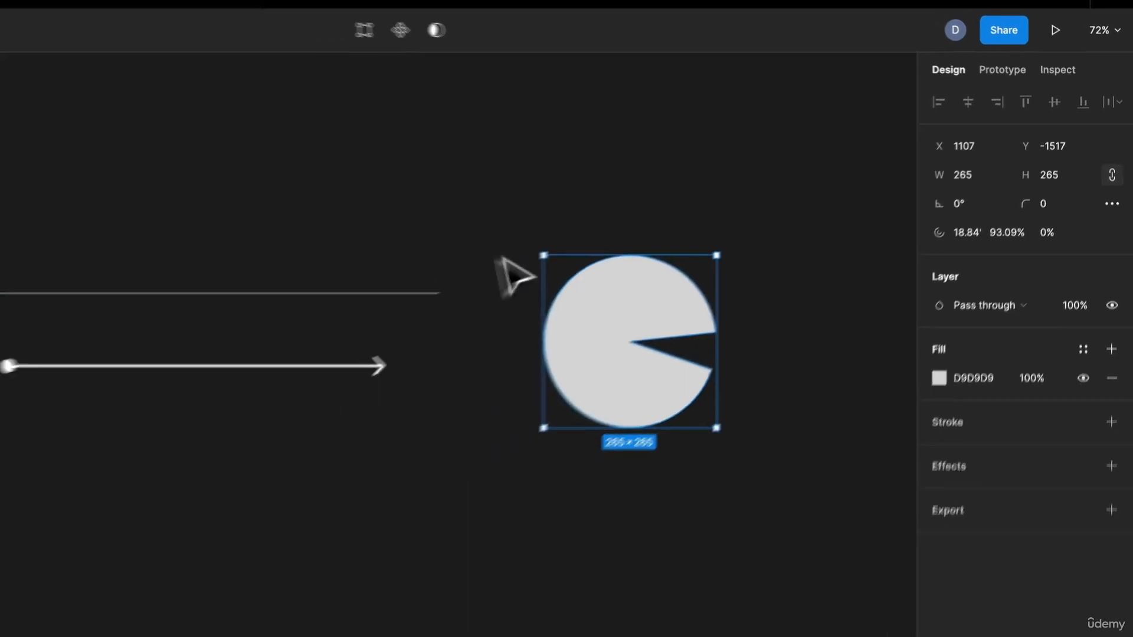
# Step: Draw a triangle about 440 × 281 with the Polygon tool in the empty area below the arrow
pyautogui.click(129, 44)
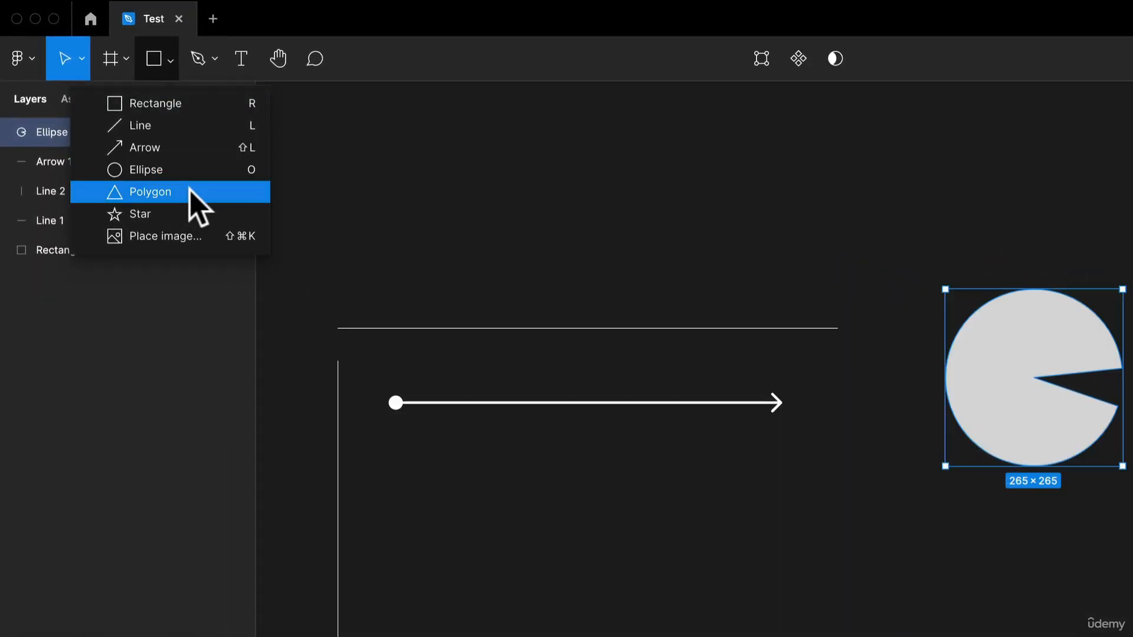
pyautogui.click(190, 192)
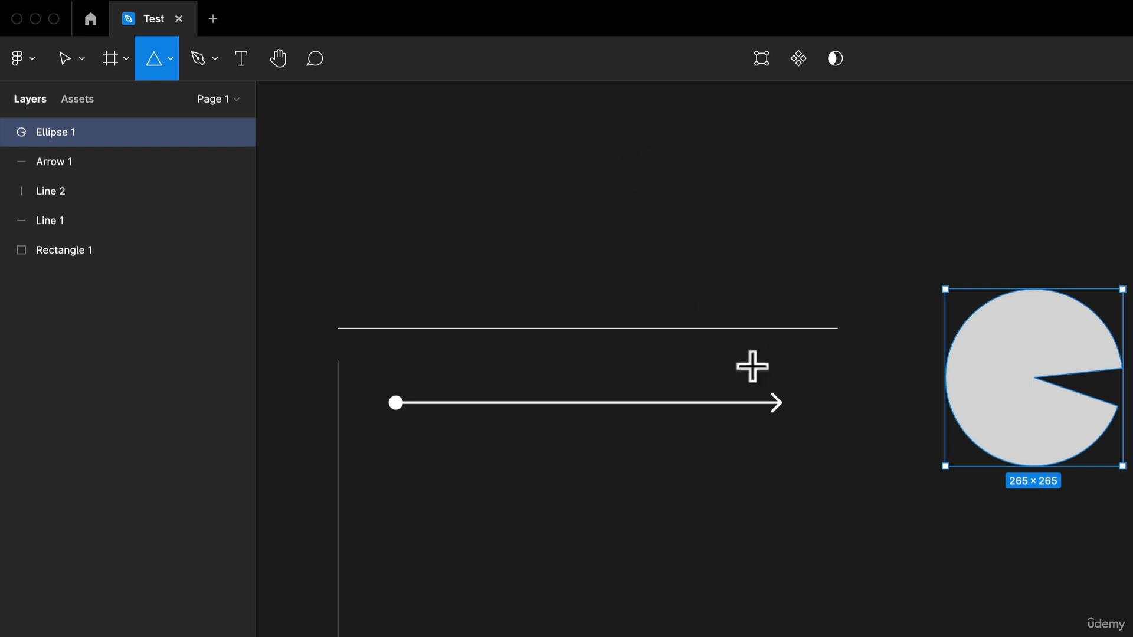
pyautogui.press('space')
pyautogui.moveTo(678, 447); pyautogui.dragTo(704, 216)
pyautogui.moveTo(612, 306); pyautogui.dragTo(737, 478)
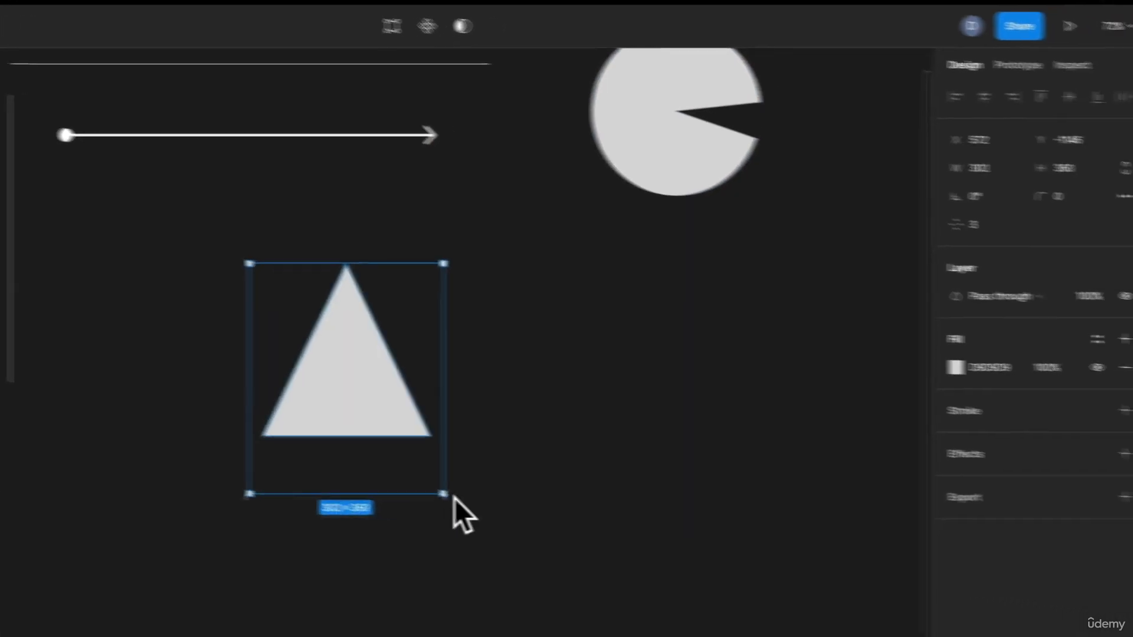
pyautogui.moveTo(355, 429)
pyautogui.mouseDown()
pyautogui.moveTo(532, 463)
pyautogui.moveTo(518, 441)
pyautogui.mouseUp()
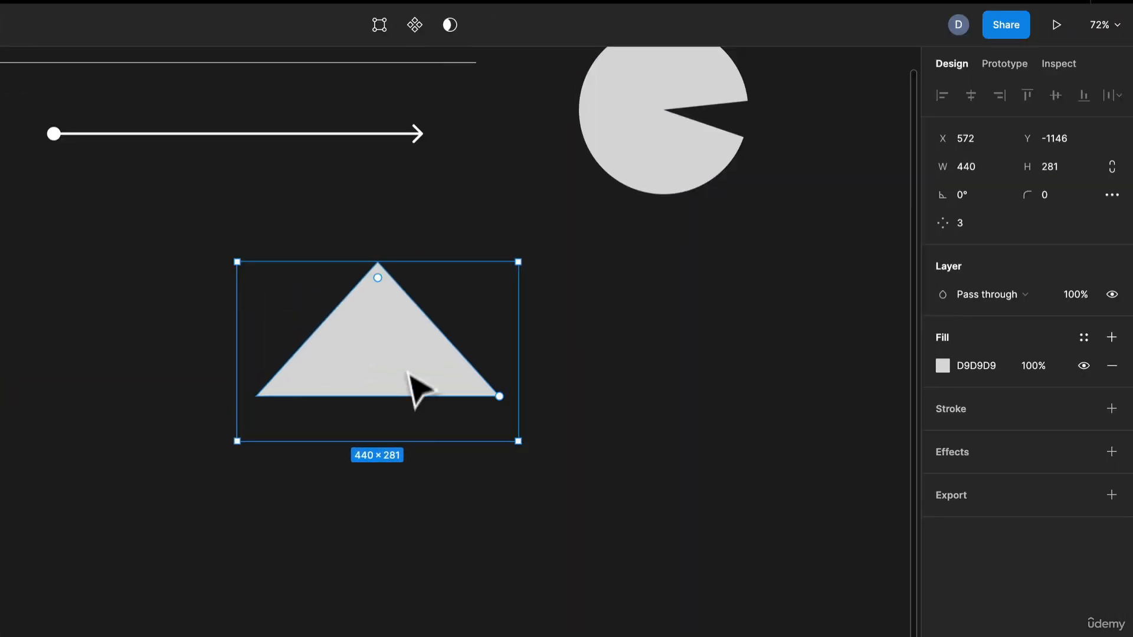
# Step: Increase the polygon's corner count to 10
pyautogui.moveTo(369, 275)
pyautogui.mouseDown()
pyautogui.moveTo(430, 299)
pyautogui.moveTo(348, 354)
pyautogui.moveTo(362, 275)
pyautogui.moveTo(374, 309)
pyautogui.moveTo(379, 260)
pyautogui.mouseUp()
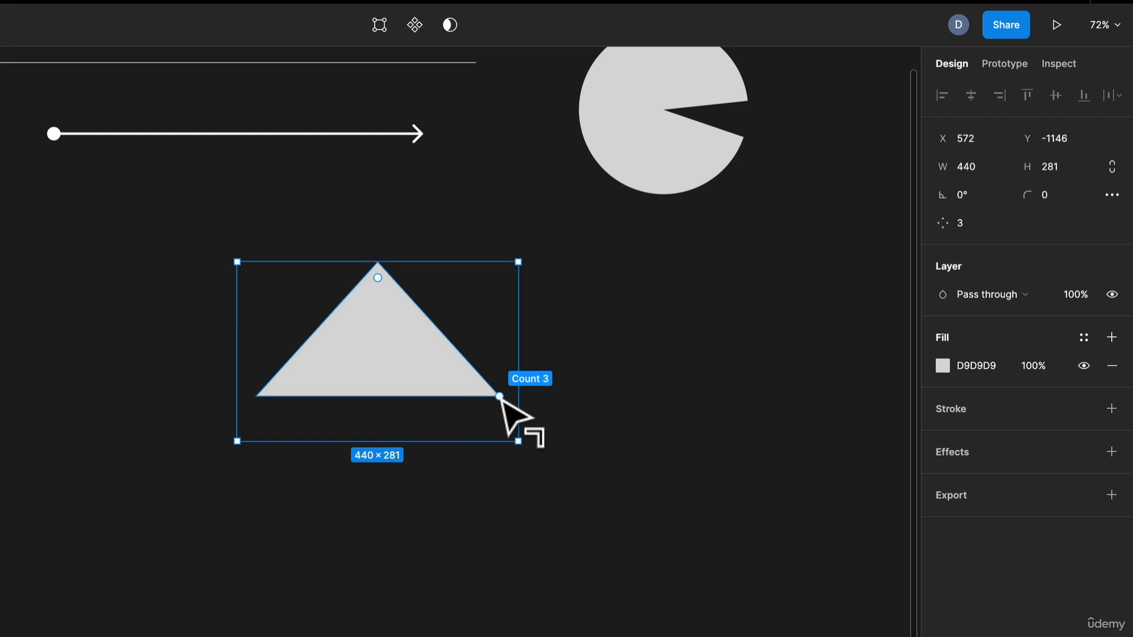
pyautogui.moveTo(499, 396); pyautogui.dragTo(587, 227)
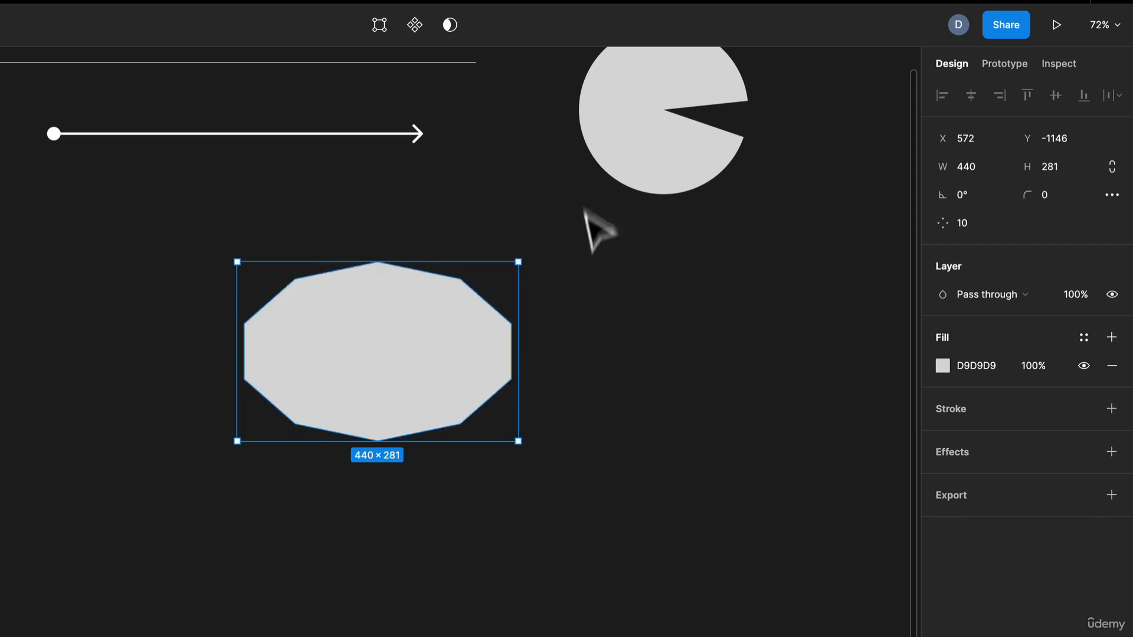
pyautogui.click(557, 431)
pyautogui.click(442, 385)
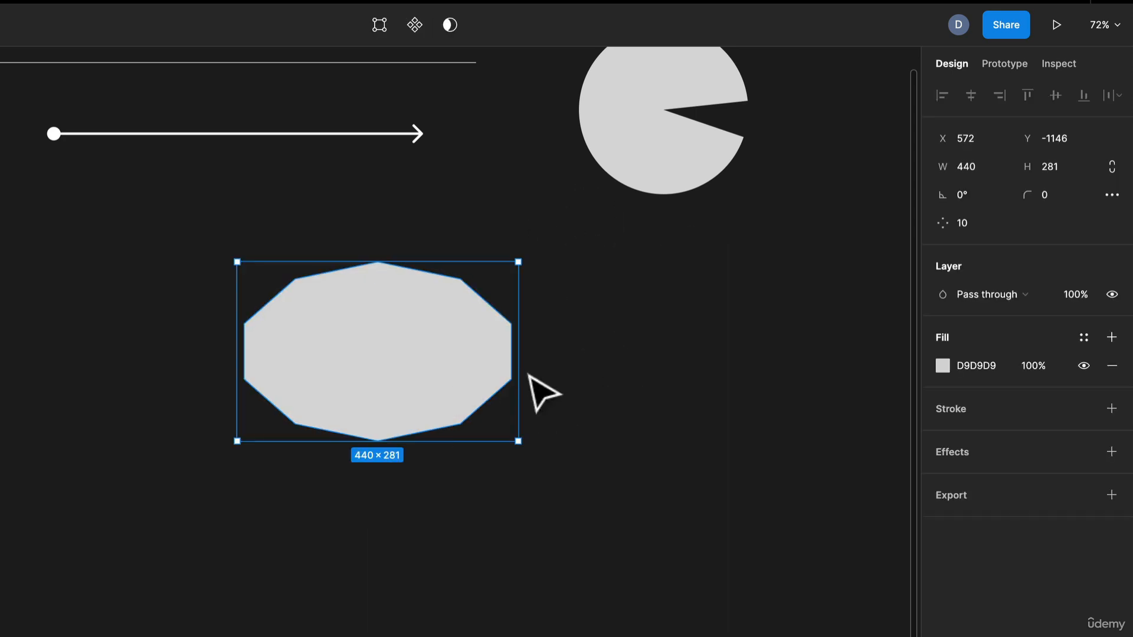
# Step: Stretch the ten-sided polygon downward to about 440 × 420
pyautogui.moveTo(455, 442); pyautogui.dragTo(445, 530)
pyautogui.click(584, 449)
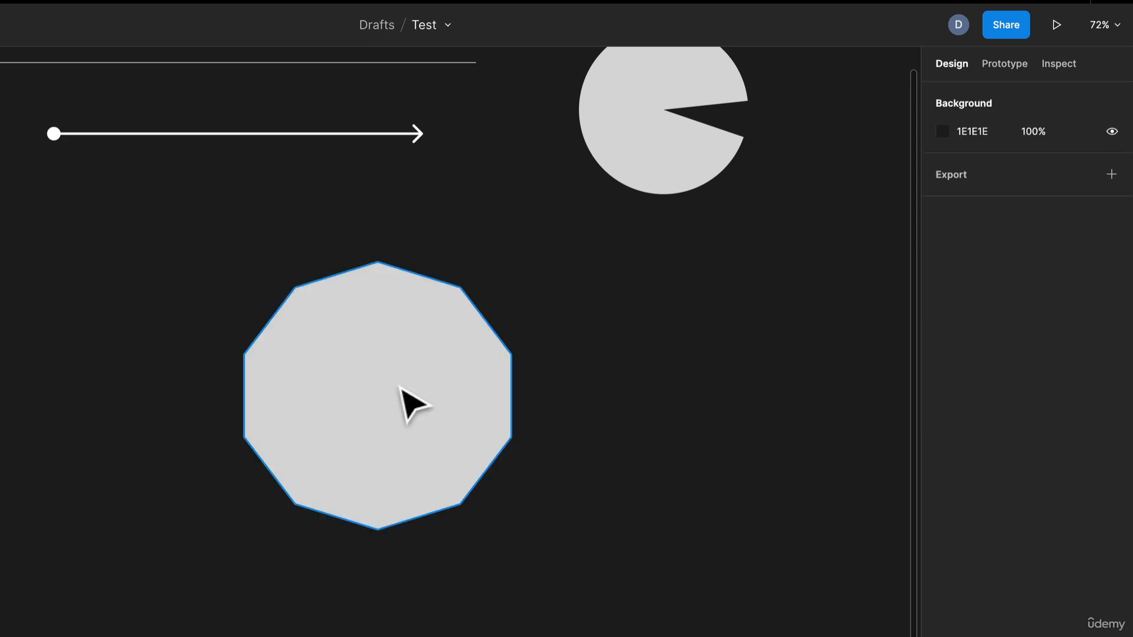
pyautogui.click(400, 387)
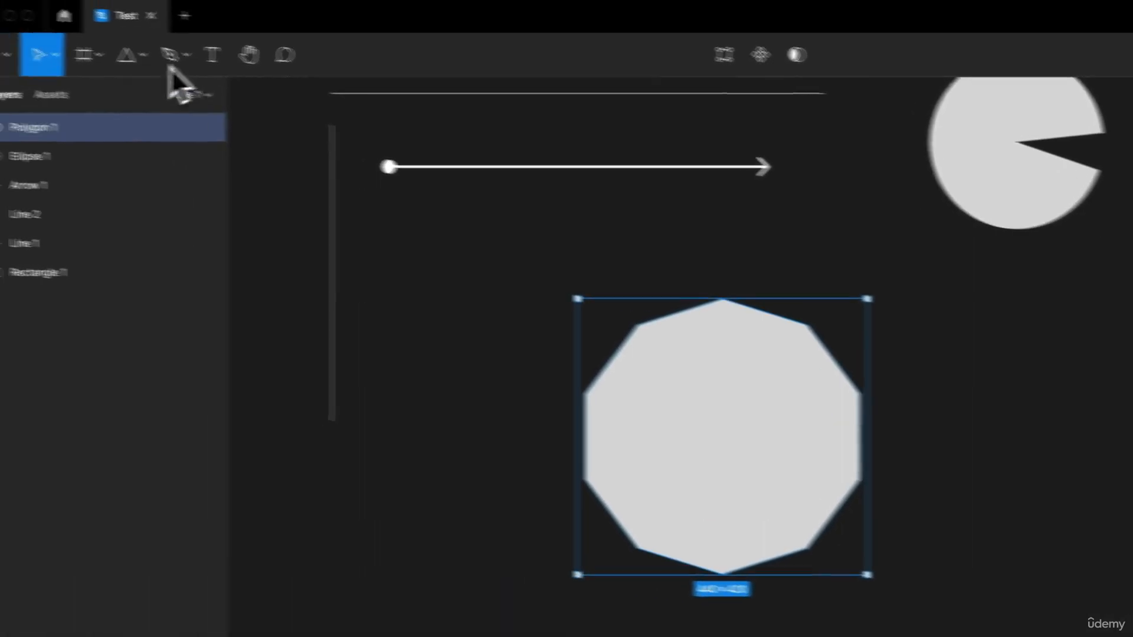
# Step: Draw a five-pointed star about 382 × 382 to the right of the polygon
pyautogui.click(169, 56)
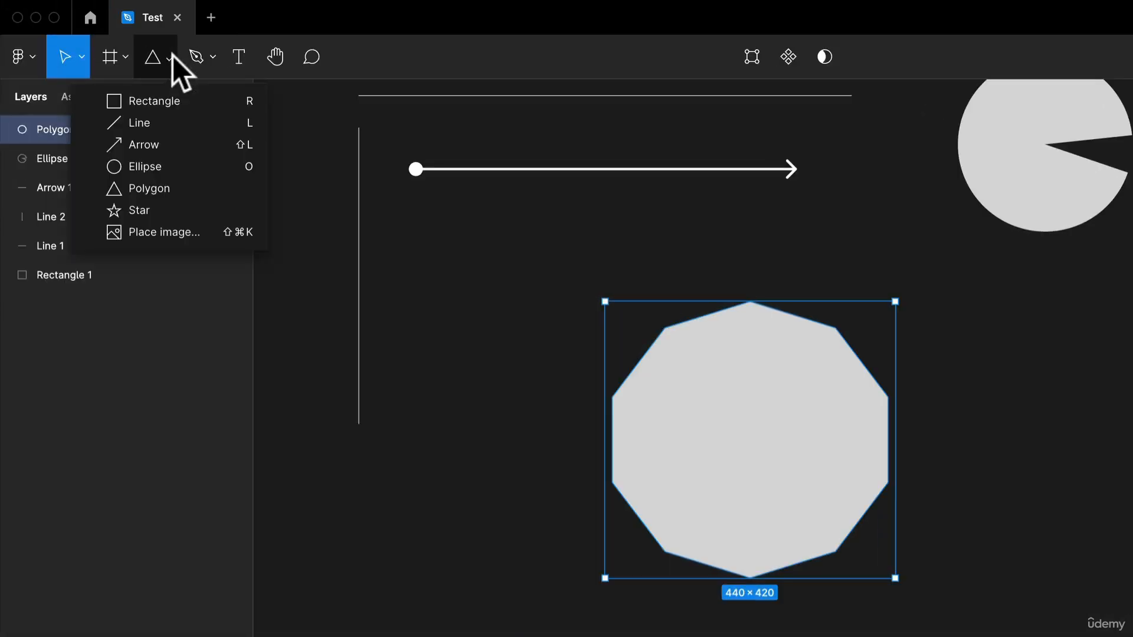
pyautogui.click(172, 208)
pyautogui.moveTo(1027, 362); pyautogui.dragTo(1132, 606)
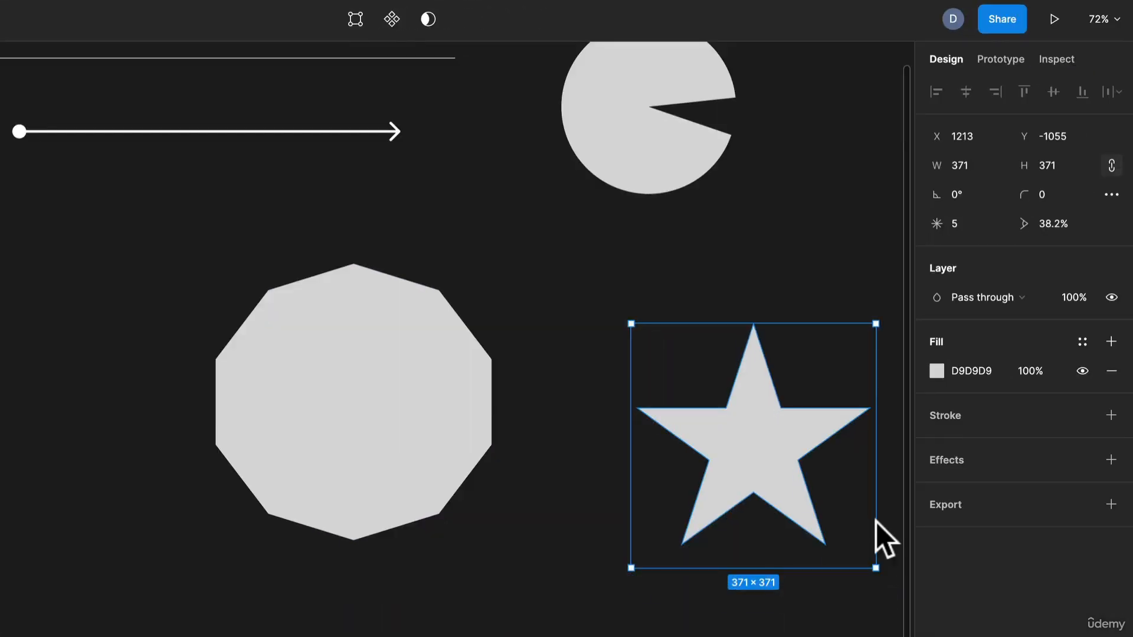
pyautogui.moveTo(875, 519); pyautogui.dragTo(884, 529)
# Step: Widen the star's inner ratio to 55% and round its corners to a radius of 18
pyautogui.hscroll(4, 669, 448)
pyautogui.scroll(-1, 670, 449)
pyautogui.moveTo(571, 332)
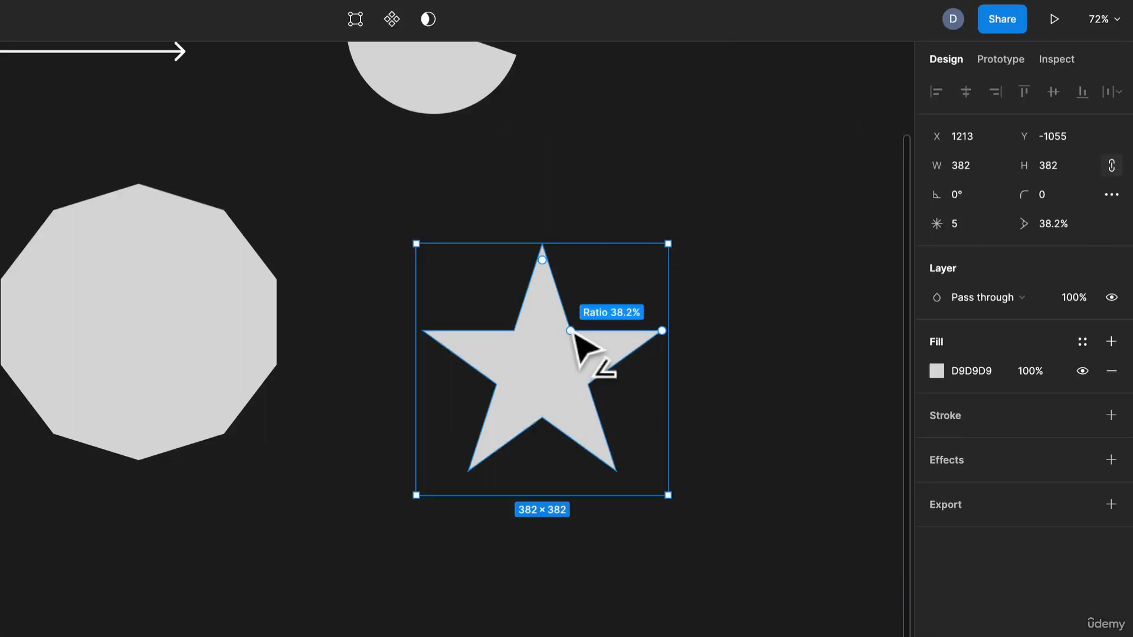
pyautogui.moveTo(572, 334)
pyautogui.mouseDown()
pyautogui.moveTo(599, 312)
pyautogui.moveTo(590, 322)
pyautogui.mouseUp()
pyautogui.moveTo(542, 261)
pyautogui.mouseDown()
pyautogui.moveTo(549, 277)
pyautogui.moveTo(542, 267)
pyautogui.mouseUp()
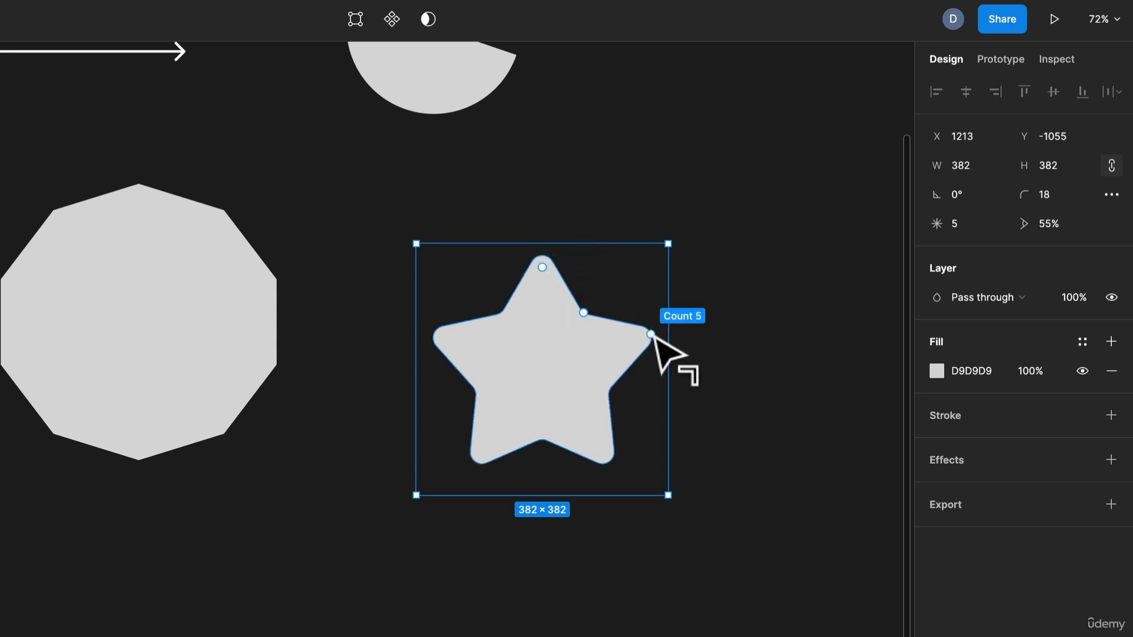
# Step: Raise the star's point count to 8 and move the star slightly upward
pyautogui.moveTo(651, 334); pyautogui.dragTo(647, 282)
pyautogui.click(759, 331)
pyautogui.scroll(-2, 762, 335)
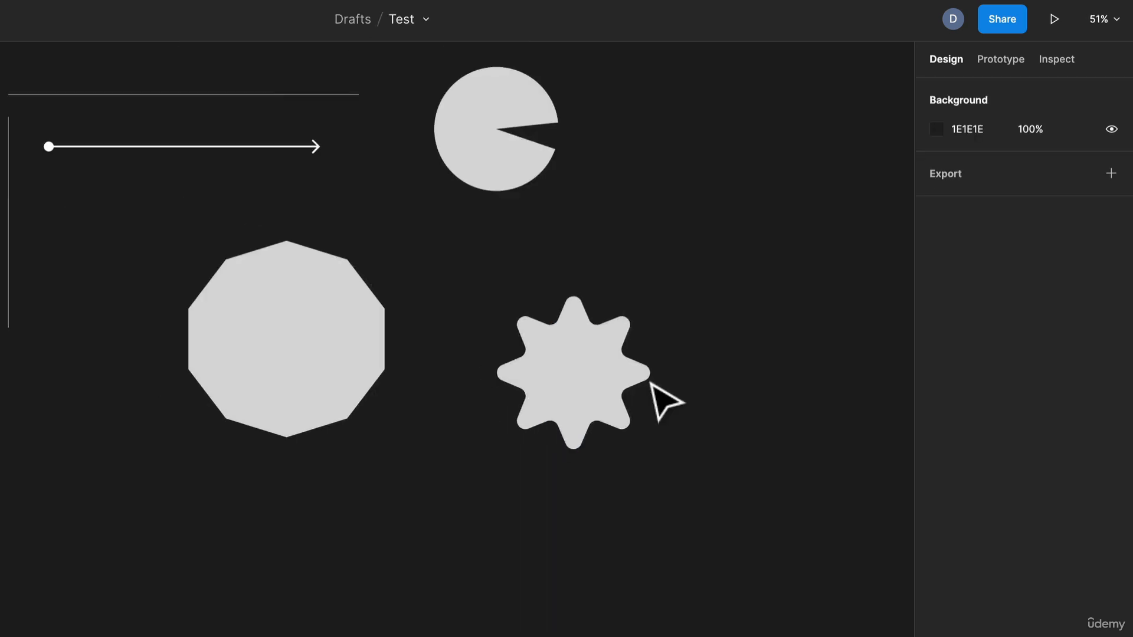
pyautogui.moveTo(557, 382); pyautogui.dragTo(554, 357)
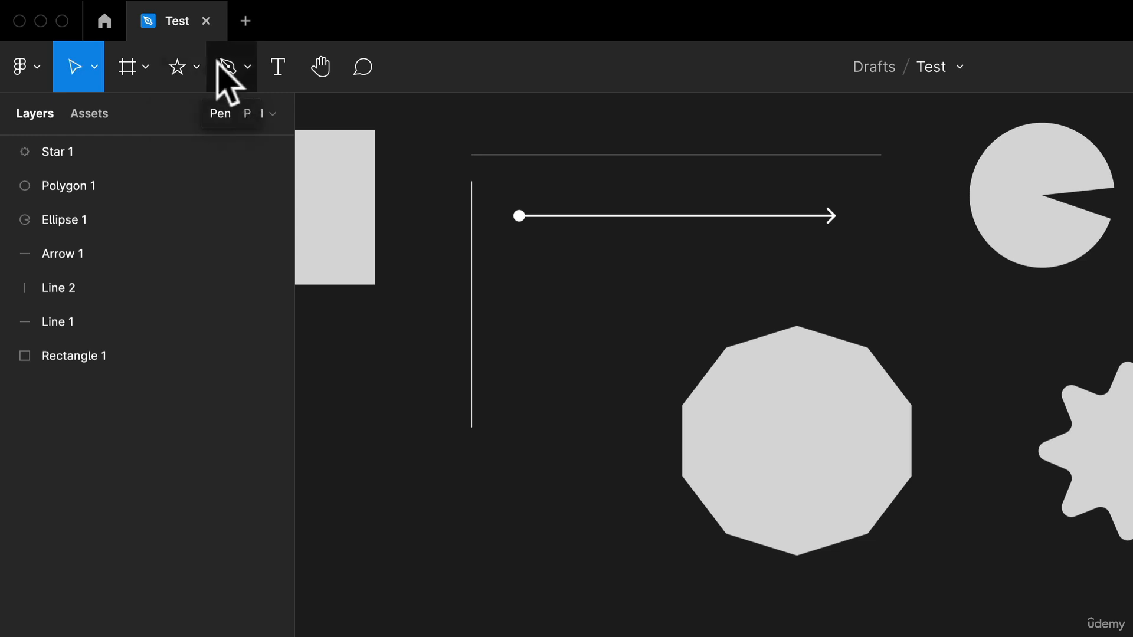
# Step: Draw a closed six-point curved shape with the Pen tool to the right of the circle and fill it with D9D9D9
pyautogui.click(178, 64)
pyautogui.click(230, 67)
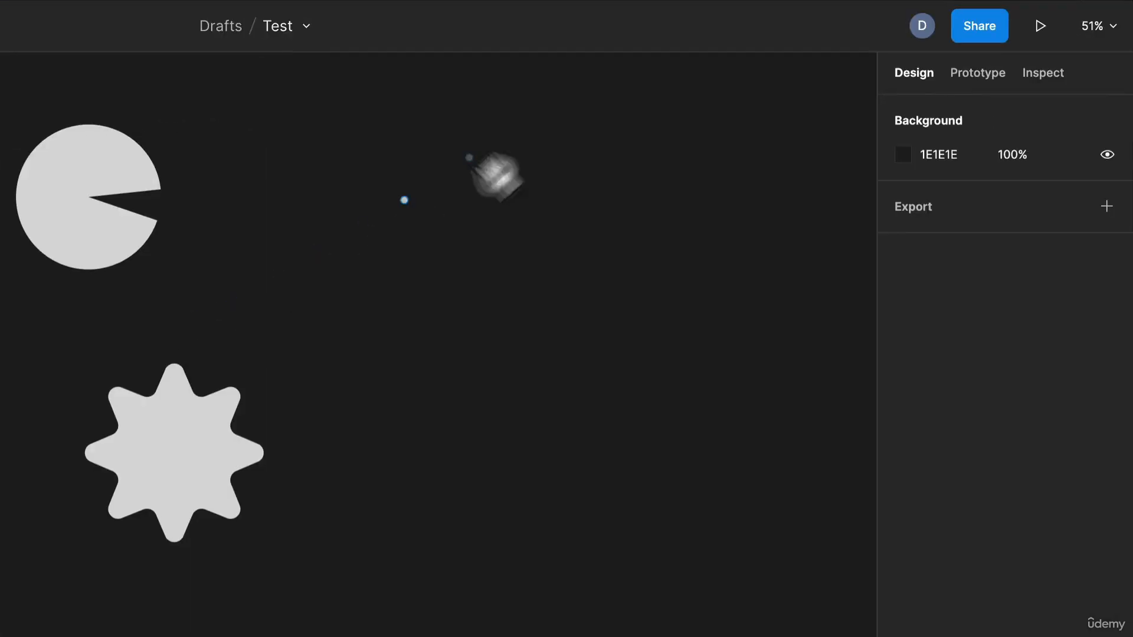
pyautogui.moveTo(496, 129); pyautogui.dragTo(412, 166)
pyautogui.moveTo(439, 271); pyautogui.dragTo(455, 304)
pyautogui.click(609, 362)
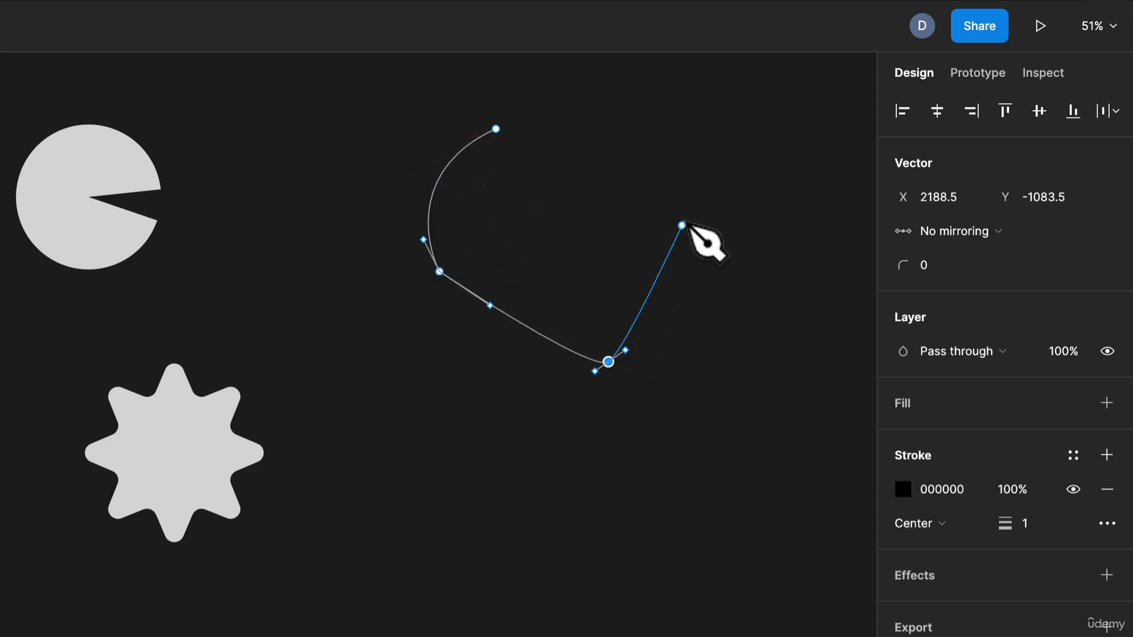
pyautogui.click(685, 219)
pyautogui.moveTo(707, 122); pyautogui.dragTo(638, 103)
pyautogui.moveTo(624, 96); pyautogui.dragTo(544, 75)
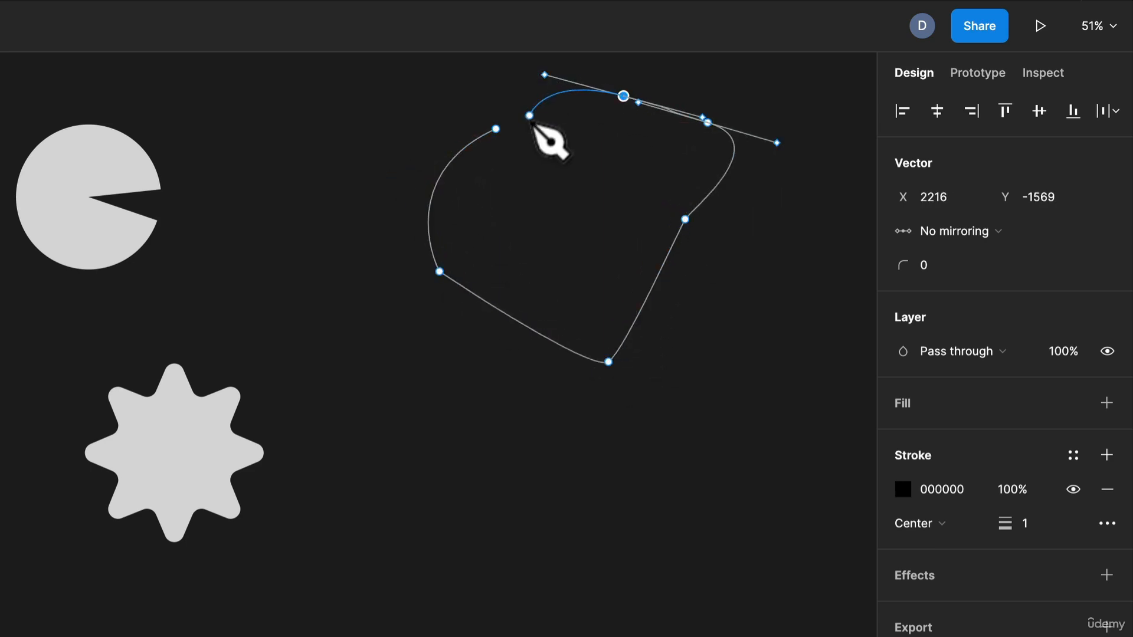
pyautogui.click(495, 128)
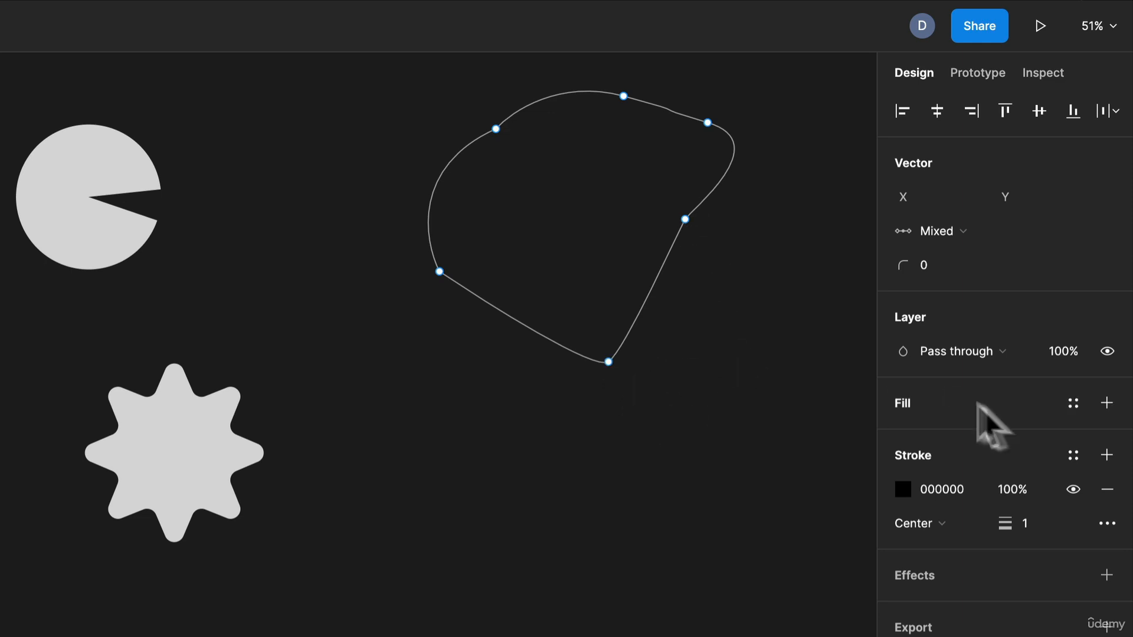
pyautogui.click(1107, 403)
# Step: Shift the vector shape's lowest point to the left, bend its lower right edge deeply inward, and finish editing
pyautogui.moveTo(609, 362); pyautogui.dragTo(538, 367)
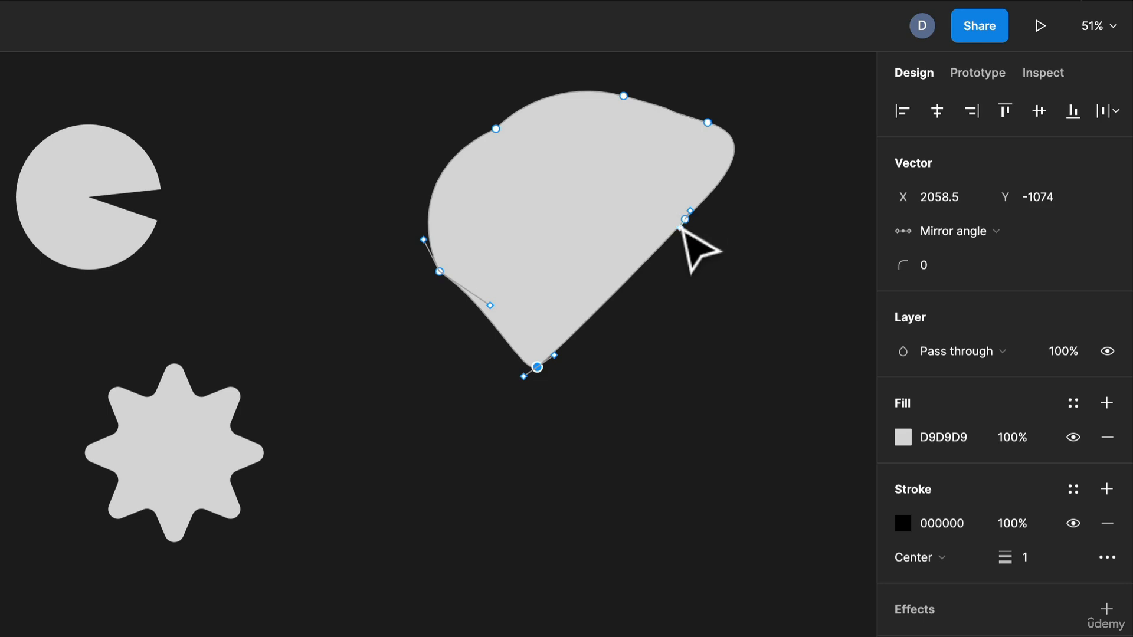
pyautogui.moveTo(682, 222); pyautogui.dragTo(519, 89)
pyautogui.click(726, 395)
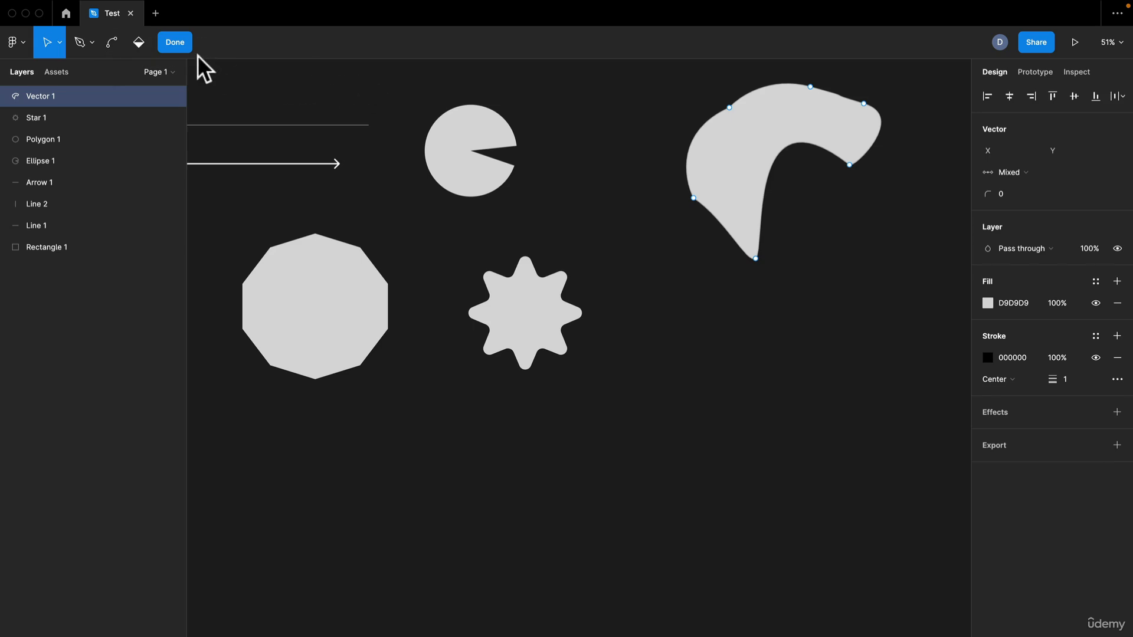
pyautogui.click(175, 42)
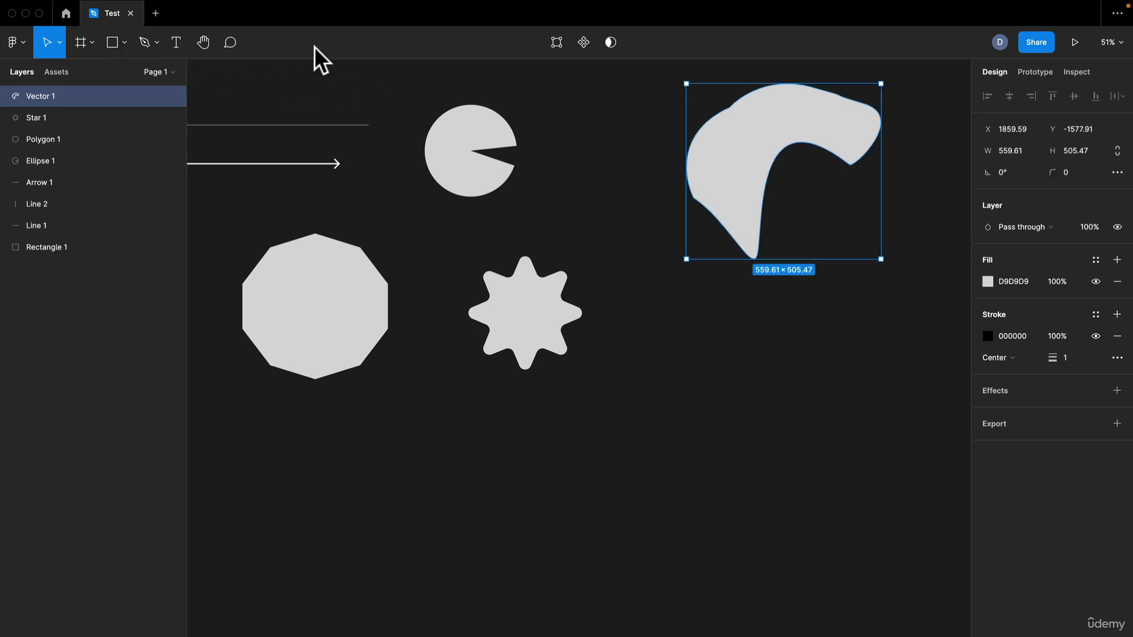
# Step: Draw a perfect circle about 705 × 705 in the empty canvas area below the other shapes
pyautogui.scroll(-2, 284, 195)
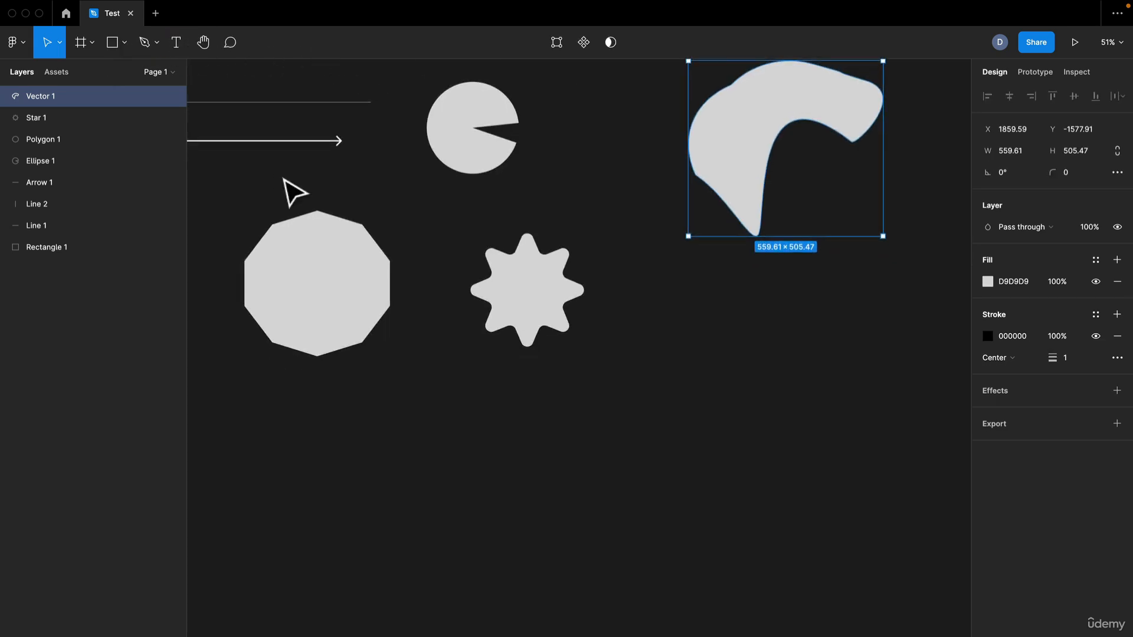
pyautogui.click(558, 309)
pyautogui.hscroll(-5, 402, 331)
pyautogui.scroll(-2, 401, 330)
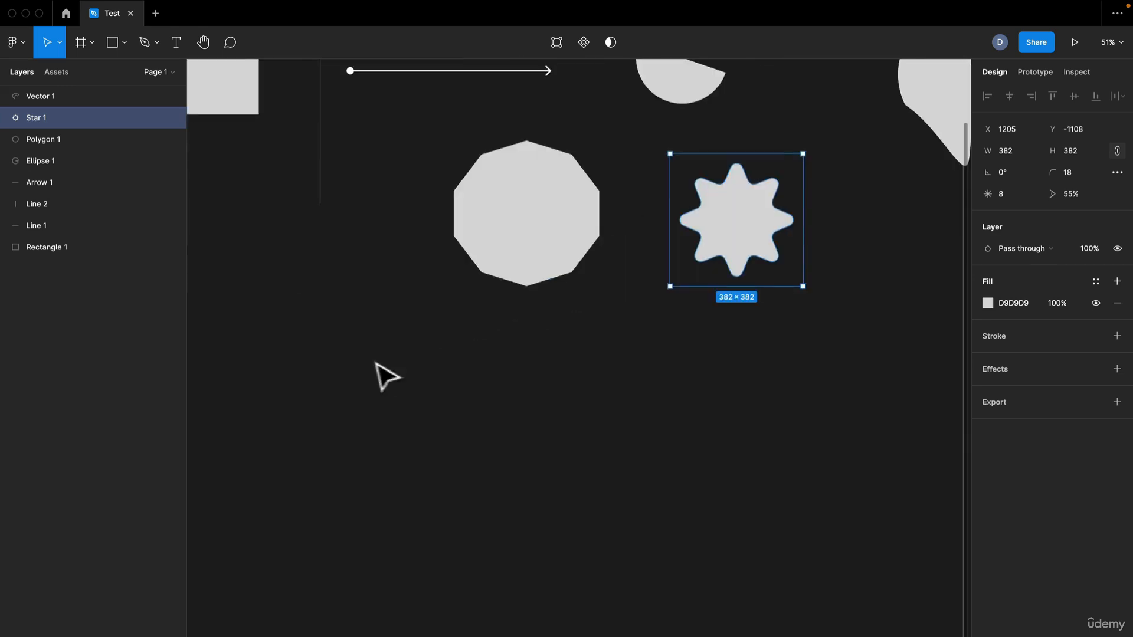
pyautogui.moveTo(392, 297); pyautogui.dragTo(387, 192)
pyautogui.moveTo(527, 360); pyautogui.dragTo(448, 207)
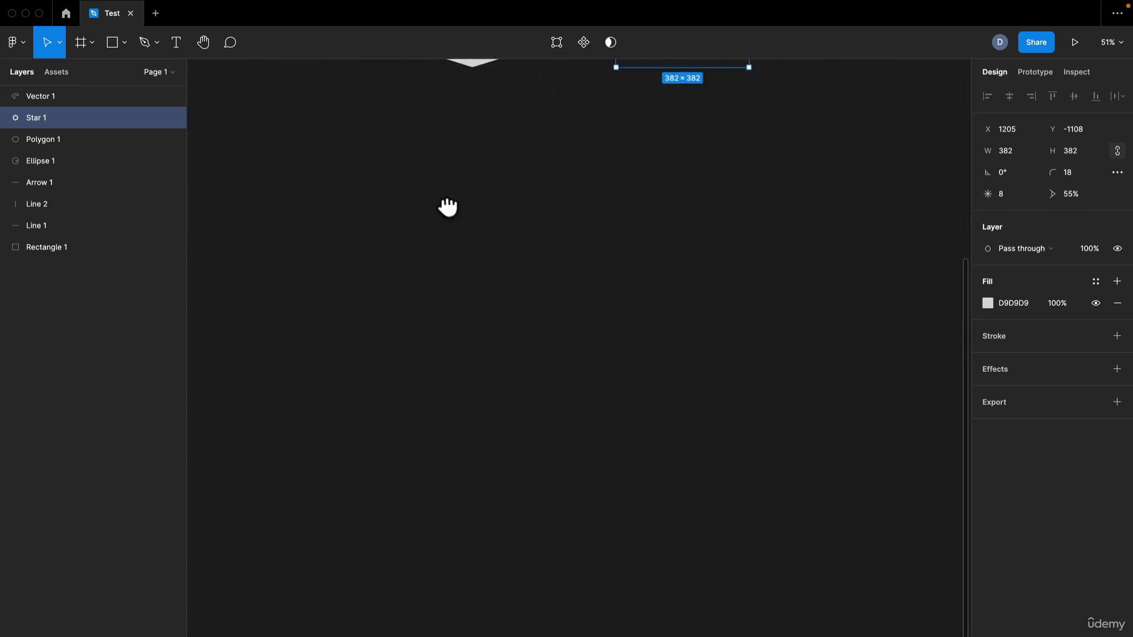
pyautogui.moveTo(557, 246)
pyautogui.mouseDown()
pyautogui.moveTo(509, 137)
pyautogui.moveTo(672, 410)
pyautogui.moveTo(754, 380)
pyautogui.mouseUp()
pyautogui.press('o')
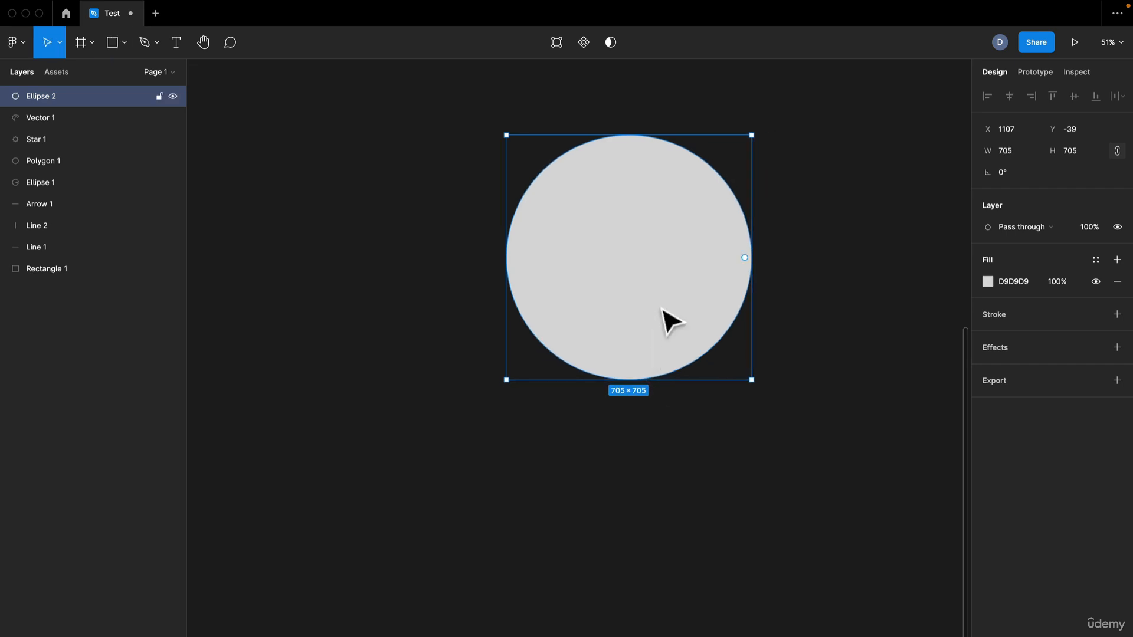
# Step: Duplicate the large circle to its right and darken the copy's fill to 5B5B5B
pyautogui.moveTo(670, 321)
pyautogui.mouseDown()
pyautogui.moveTo(426, 289)
pyautogui.moveTo(514, 273)
pyautogui.moveTo(709, 284)
pyautogui.mouseUp()
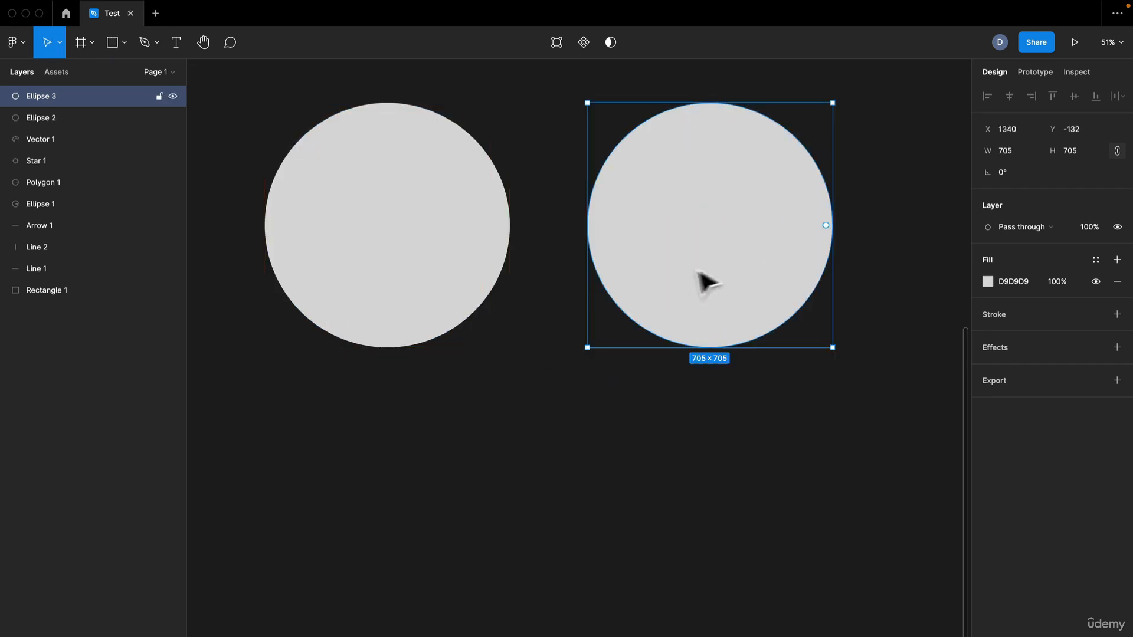
pyautogui.click(988, 282)
pyautogui.moveTo(855, 343); pyautogui.dragTo(786, 397)
pyautogui.click(749, 392)
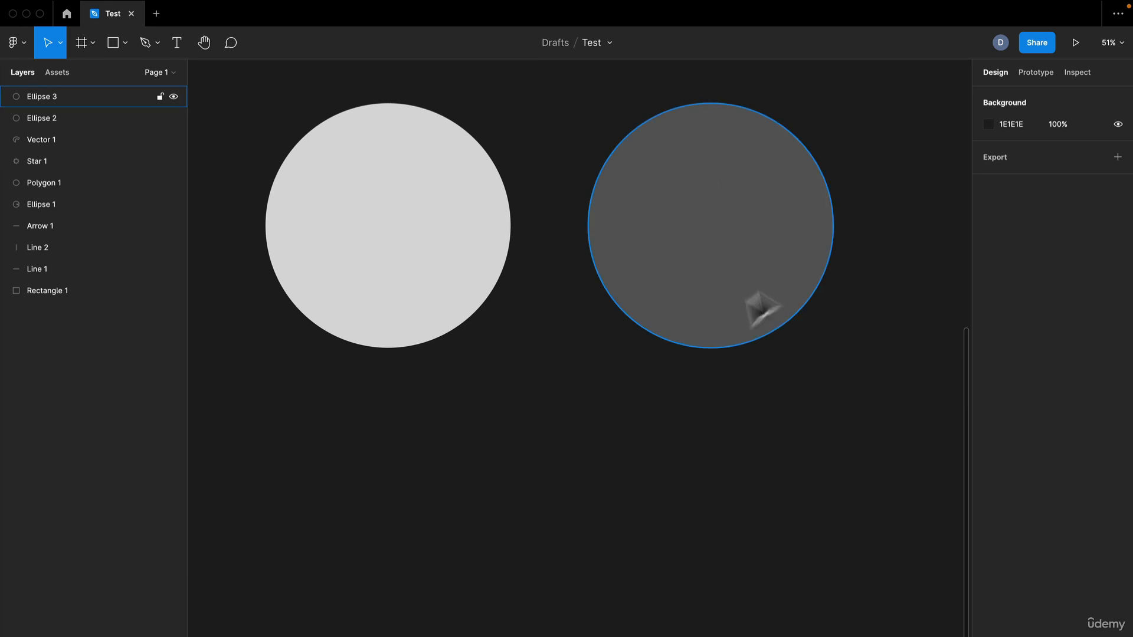
# Step: Move the two large circles together so the dark one overlaps the right part of the light one
pyautogui.click(714, 260)
pyautogui.moveTo(720, 271); pyautogui.dragTo(674, 258)
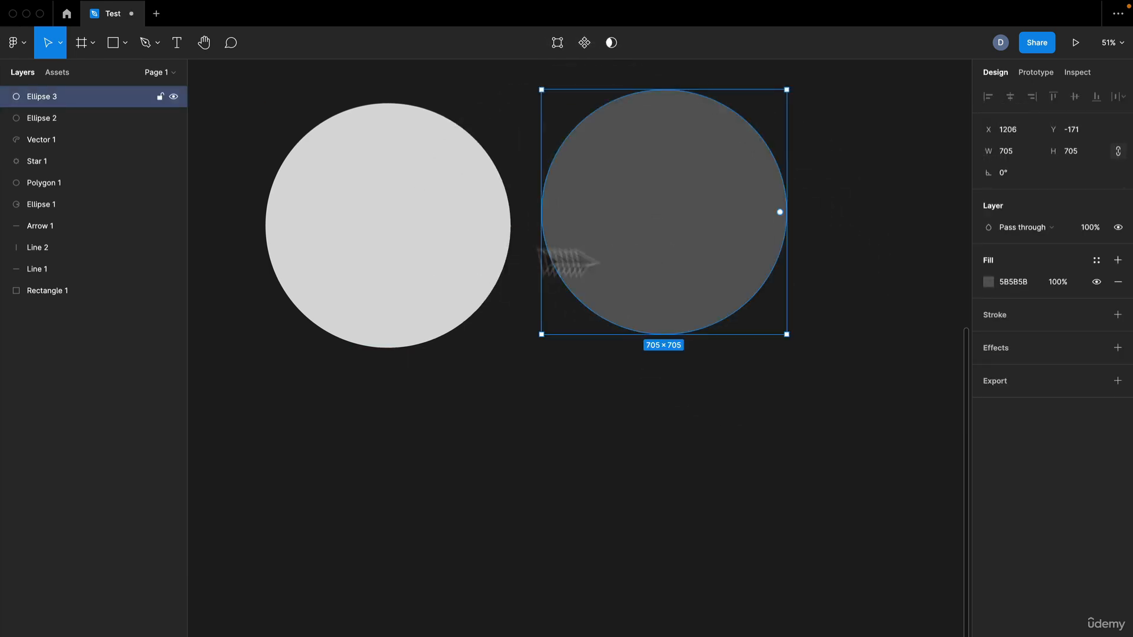
pyautogui.click(475, 268)
pyautogui.moveTo(475, 269)
pyautogui.mouseDown()
pyautogui.moveTo(607, 241)
pyautogui.moveTo(481, 250)
pyautogui.mouseUp()
pyautogui.moveTo(691, 260); pyautogui.dragTo(570, 258)
# Step: Try uniting the two overlapping circles with Union selection, undo it, and delete the dark circle
pyautogui.moveTo(324, 87); pyautogui.dragTo(563, 160)
pyautogui.click(623, 45)
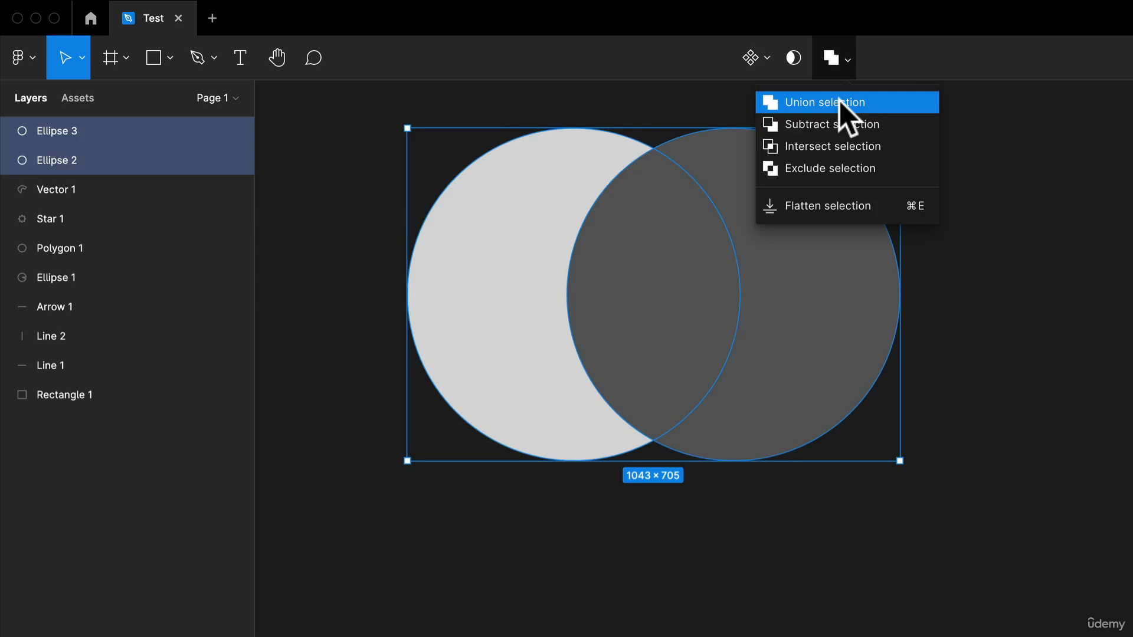
pyautogui.click(839, 102)
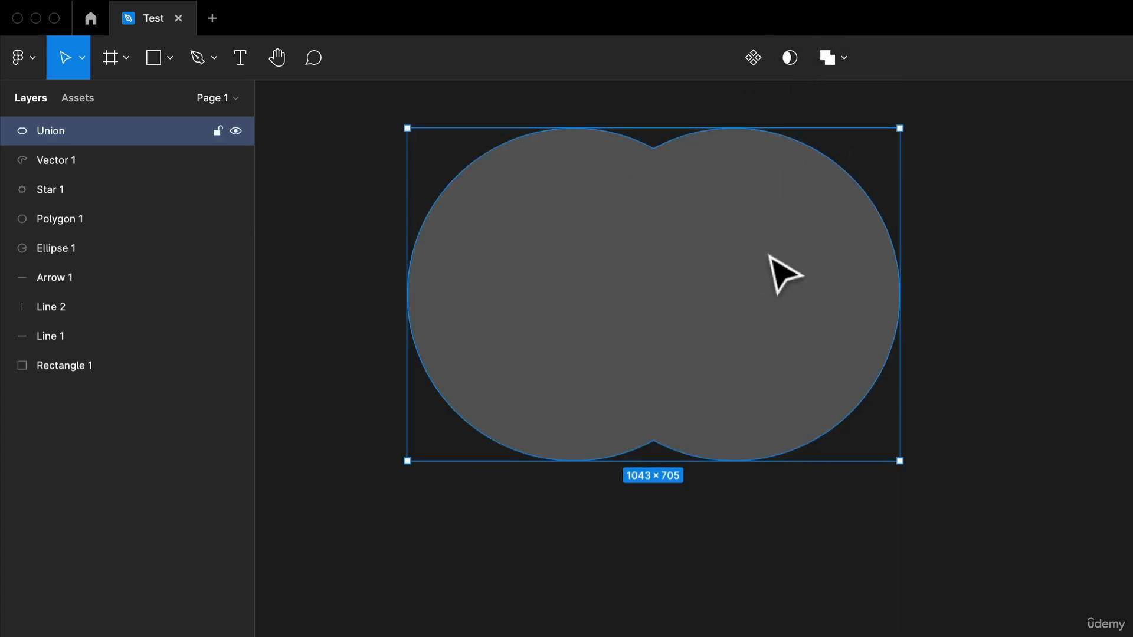
pyautogui.hotkey('ctrl', 'z')
pyautogui.moveTo(799, 265); pyautogui.dragTo(974, 418)
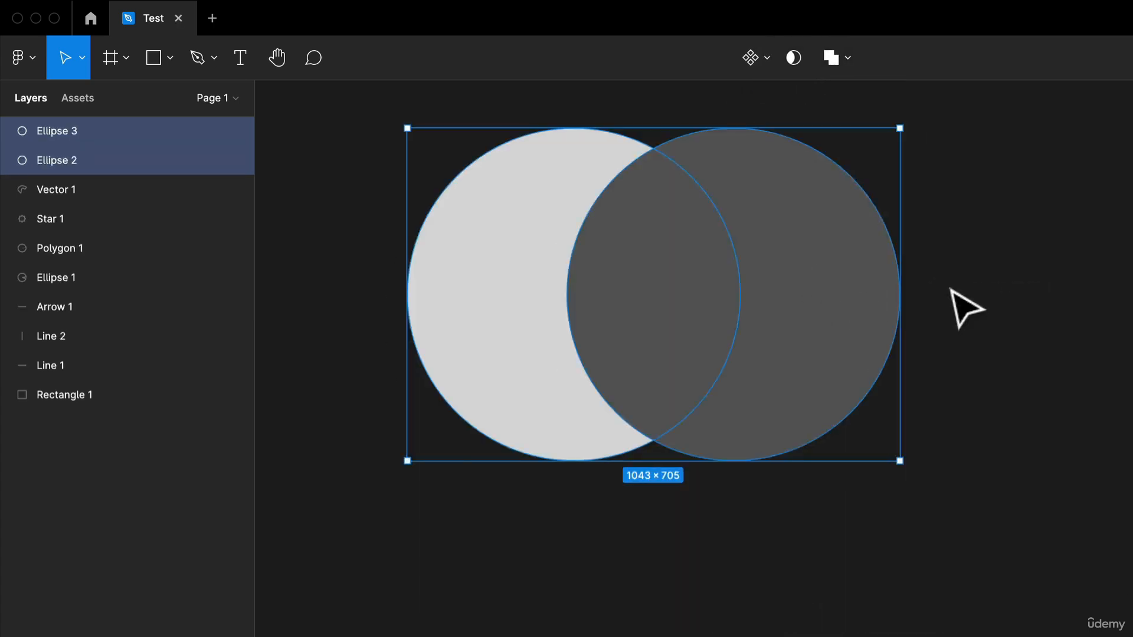
pyautogui.press('Delete')
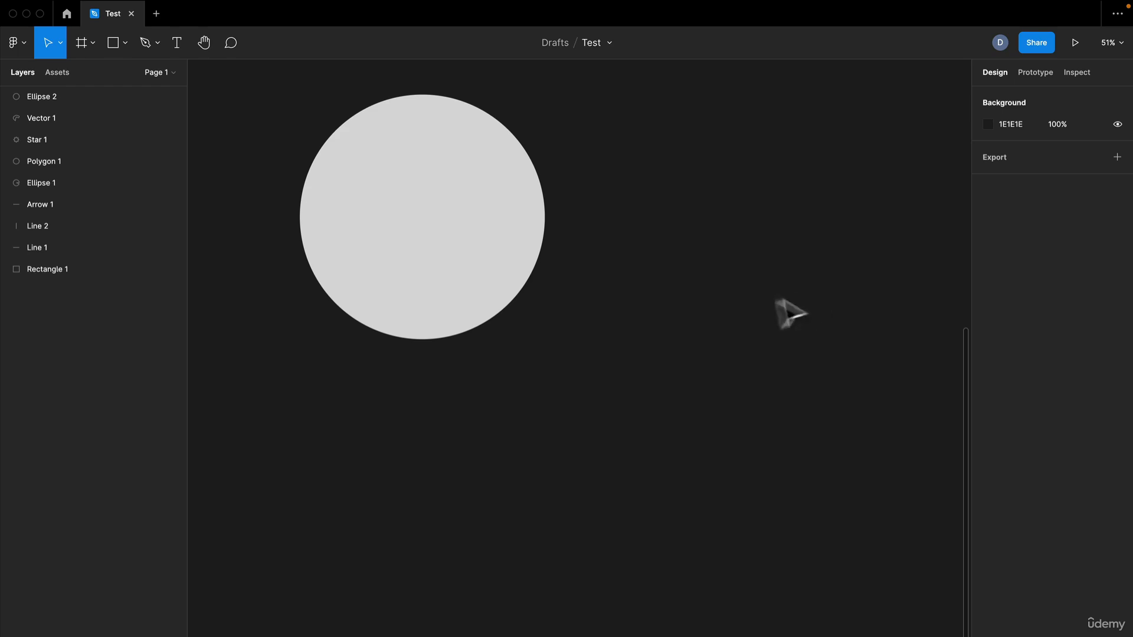
# Step: Draw a tall rectangle and fit it at about 635 × 1017 over the right half of the large circle
pyautogui.press('r')
pyautogui.moveTo(625, 83)
pyautogui.mouseDown()
pyautogui.moveTo(679, 183)
pyautogui.moveTo(790, 269)
pyautogui.mouseUp()
pyautogui.moveTo(726, 195)
pyautogui.mouseDown()
pyautogui.moveTo(605, 232)
pyautogui.moveTo(549, 208)
pyautogui.moveTo(567, 215)
pyautogui.moveTo(514, 213)
pyautogui.moveTo(559, 197)
pyautogui.mouseUp()
pyautogui.moveTo(572, 106); pyautogui.dragTo(569, 146)
pyautogui.moveTo(561, 301); pyautogui.dragTo(537, 299)
pyautogui.click(758, 334)
pyautogui.click(561, 337)
# Step: Darken the tall rectangle's fill to a mid grey, try matching it to the canvas background, and undo that match
pyautogui.press('i')
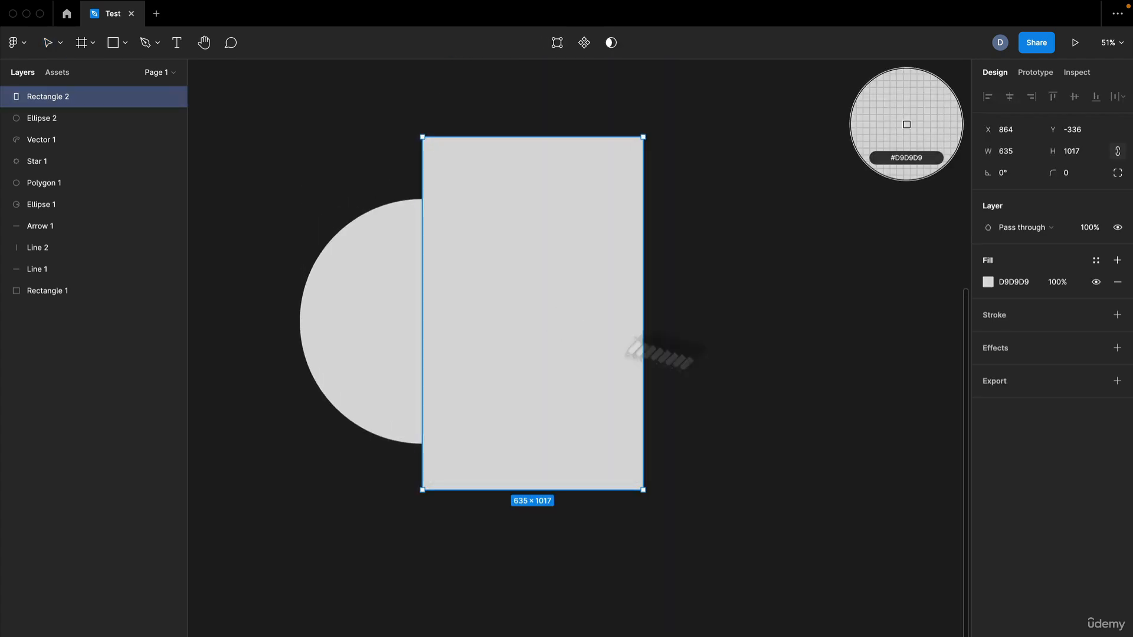
pyautogui.click(993, 284)
pyautogui.moveTo(920, 337); pyautogui.dragTo(777, 381)
pyautogui.click(708, 237)
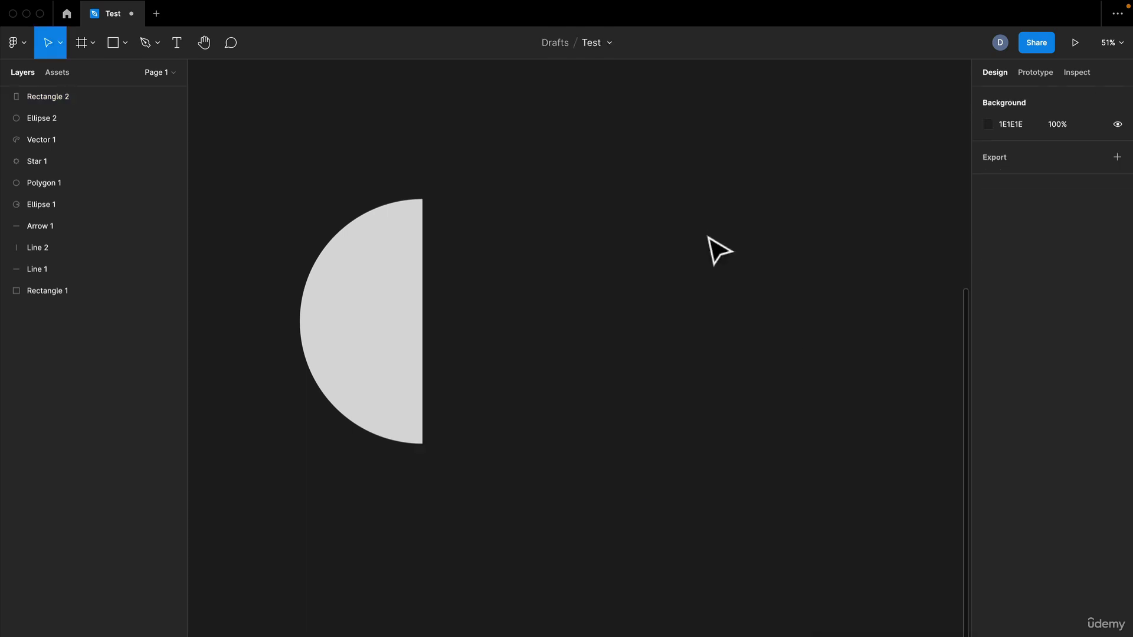
pyautogui.press('super+z')
pyautogui.press('super+z')
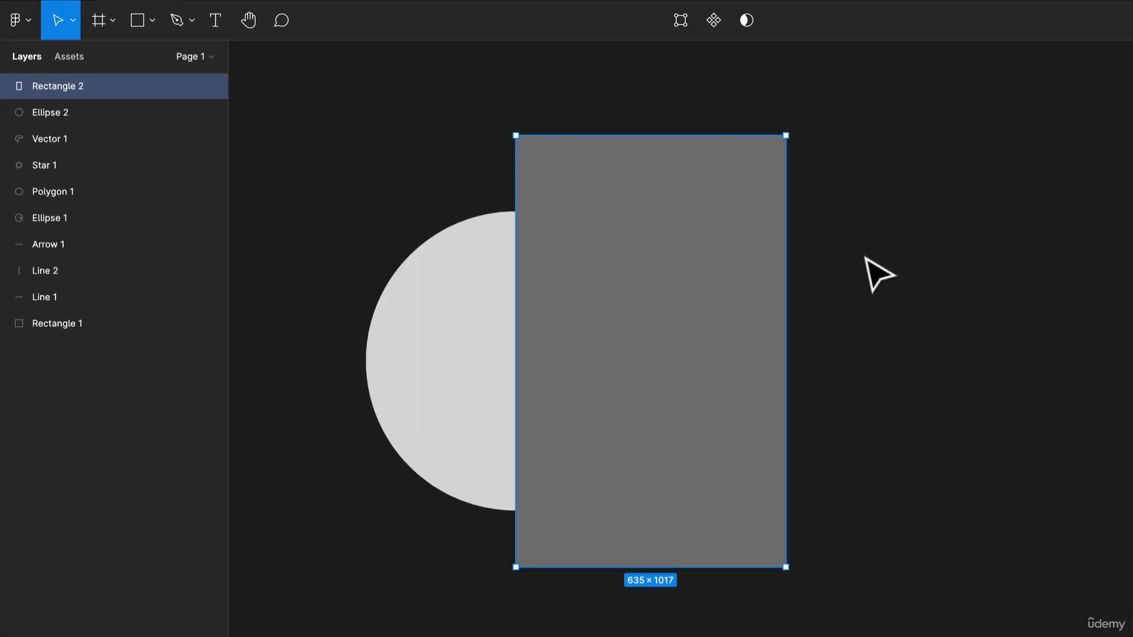
# Step: Select the circle together with the tall rectangle, try merging them with Union selection, and reverse the union
pyautogui.click(506, 278)
pyautogui.keyDown('shift'); pyautogui.click(690, 349); pyautogui.keyUp('shift')
pyautogui.click(762, 22)
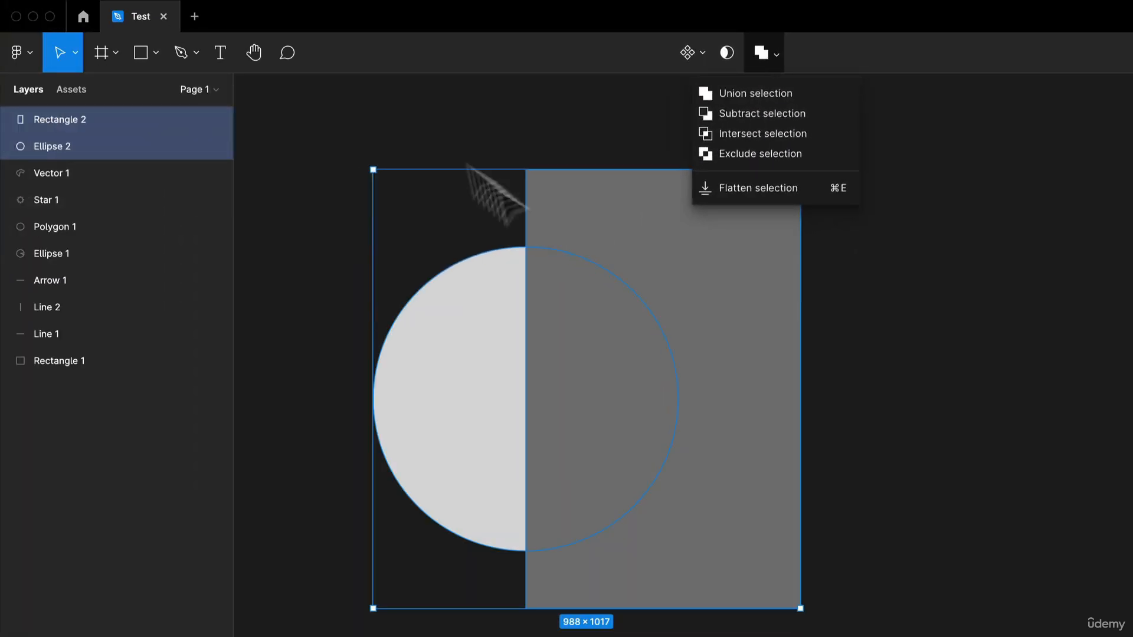
pyautogui.click(785, 93)
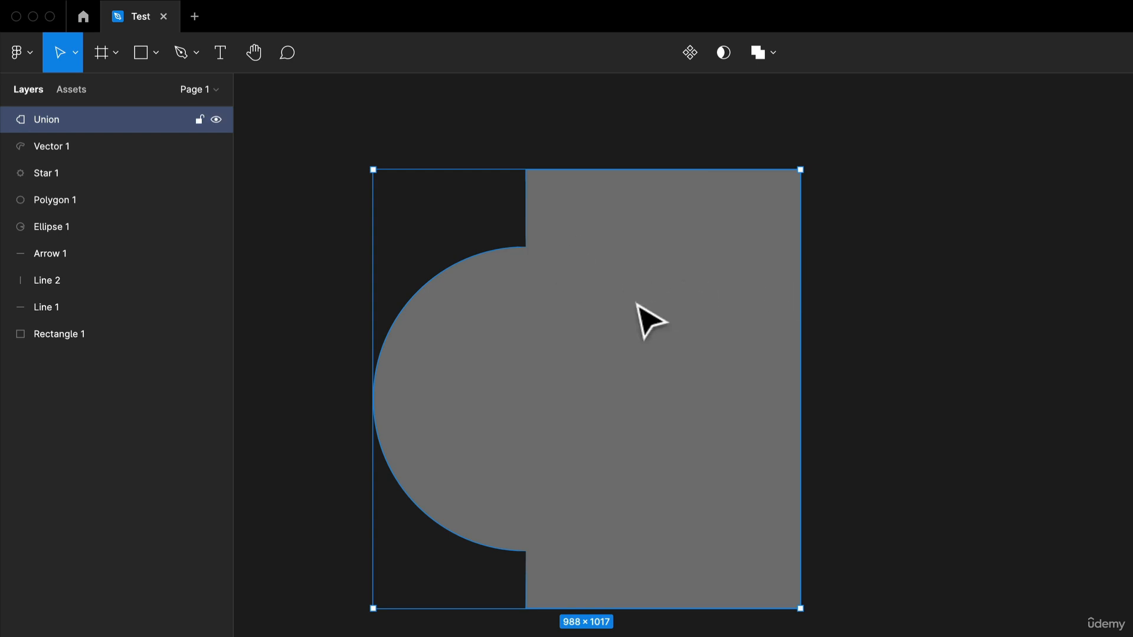
pyautogui.press('super+shift+g')
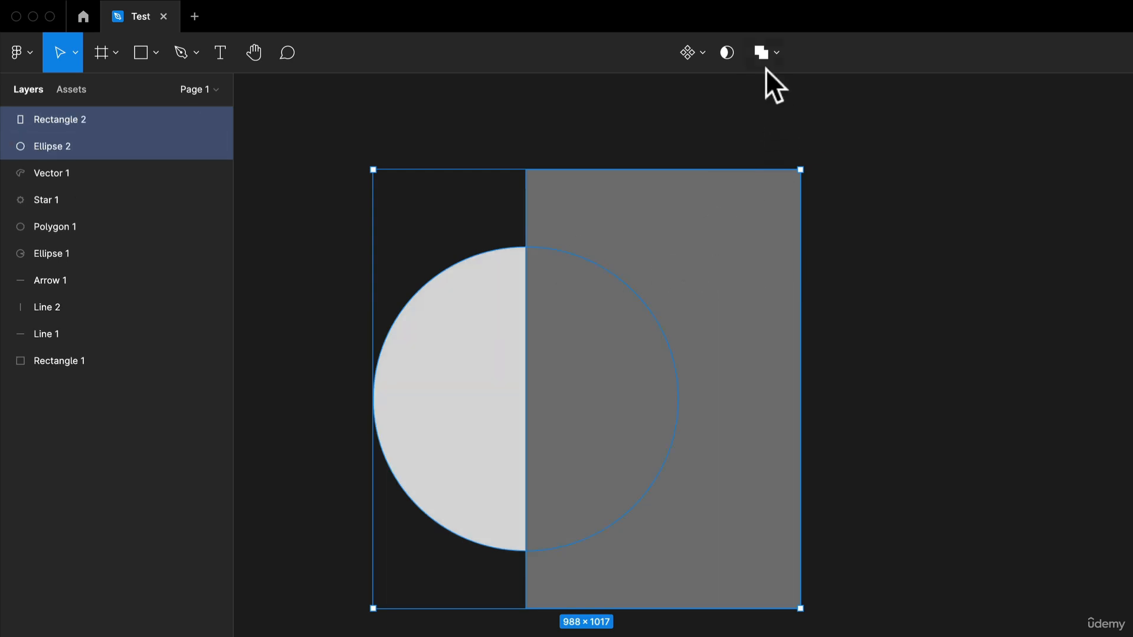
# Step: Try cutting the rectangle out of the circle with Subtract selection, and undo the subtraction
pyautogui.click(777, 63)
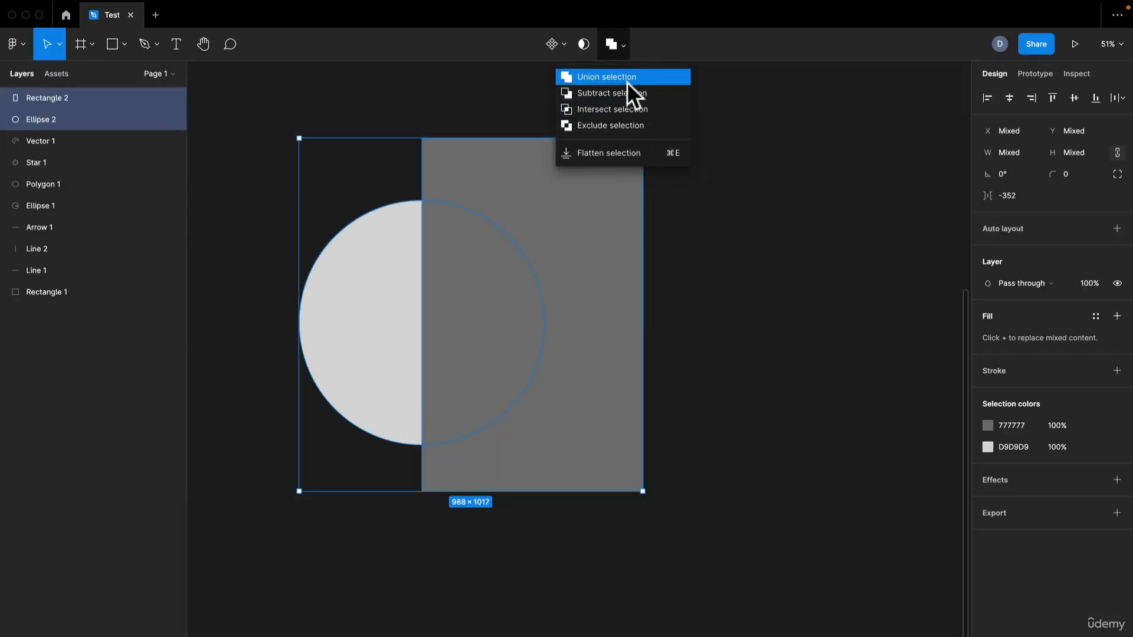
pyautogui.click(631, 93)
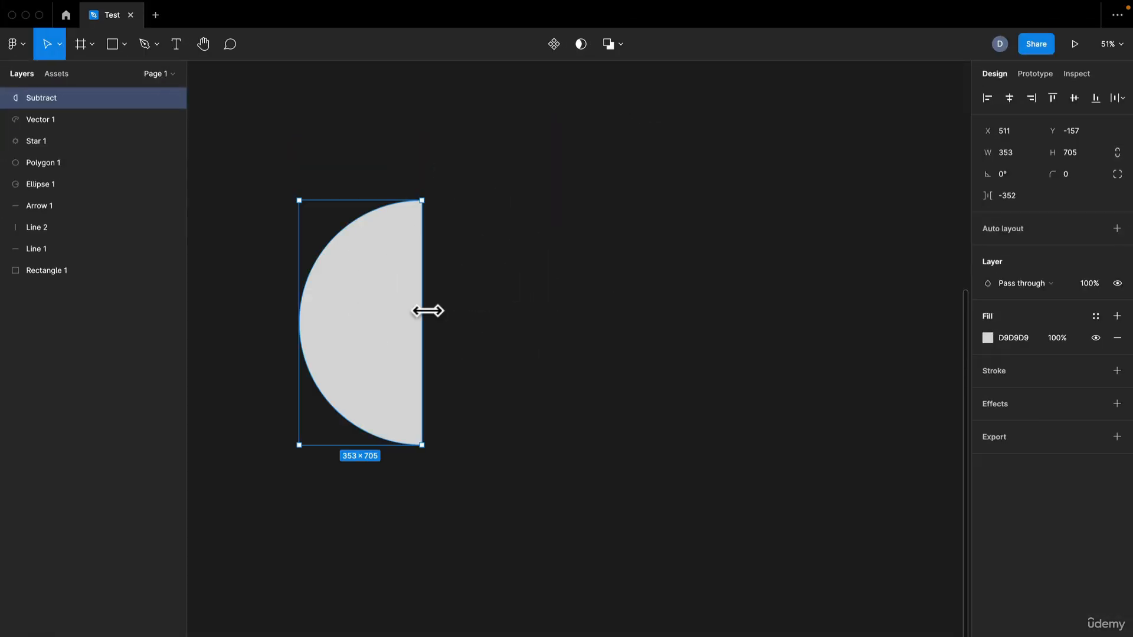
pyautogui.hotkey('ctrl', 'z')
pyautogui.click(610, 46)
pyautogui.hotkey('ctrl', 'z')
# Step: Try keeping only the overlap of the circle and rectangle with Intersect selection, and undo the intersection
pyautogui.click(620, 44)
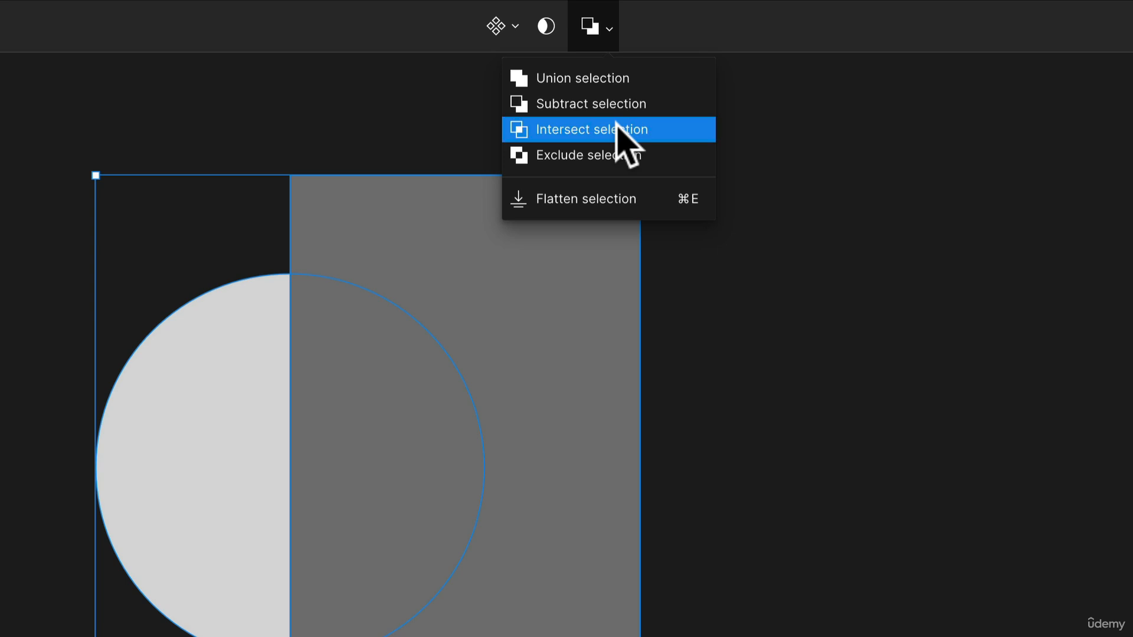
pyautogui.click(616, 122)
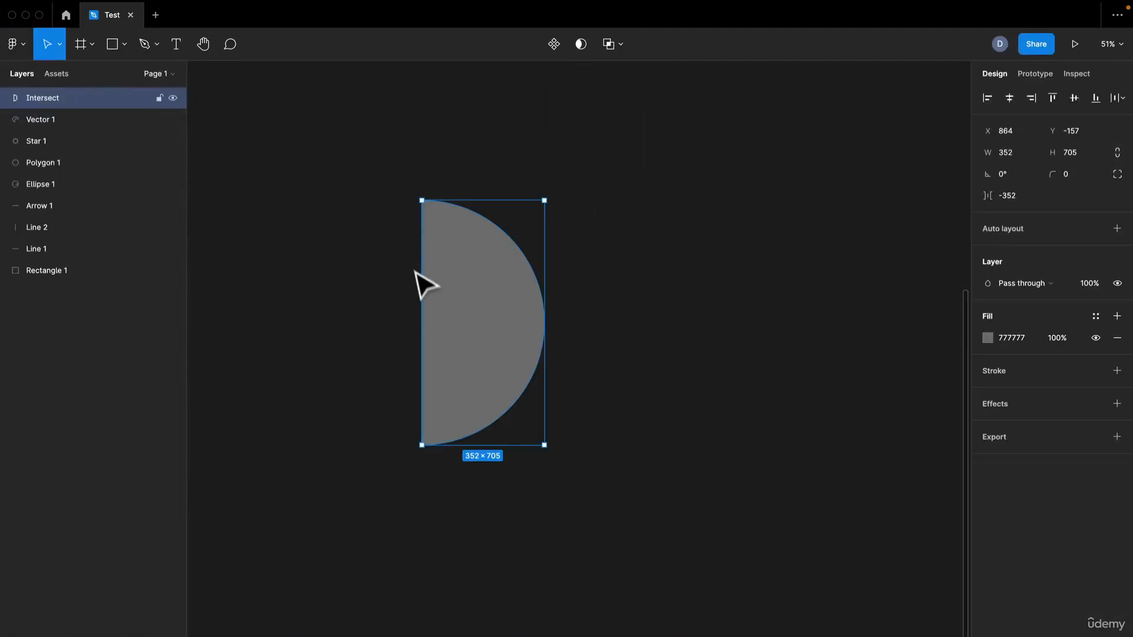
pyautogui.hotkey('ctrl', 'z')
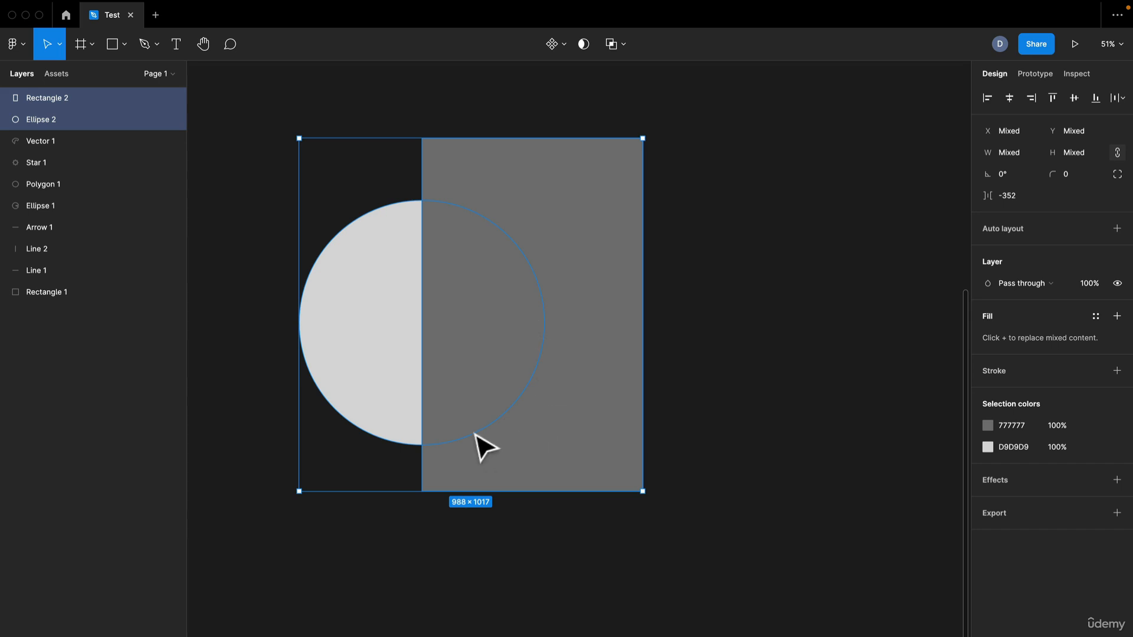
pyautogui.click(609, 44)
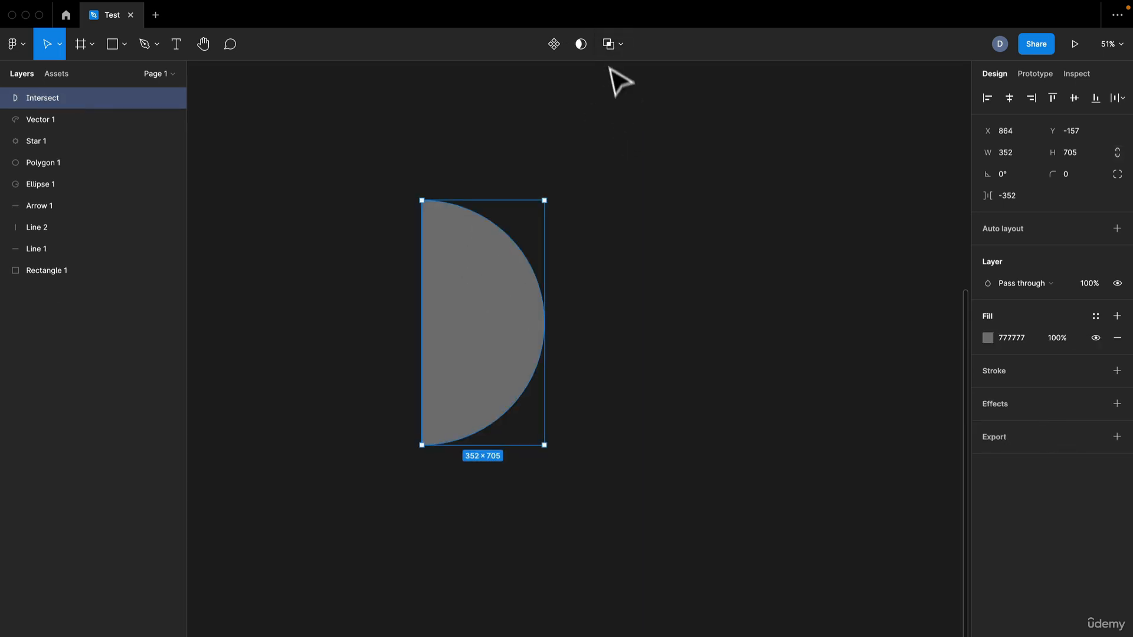
pyautogui.click(617, 45)
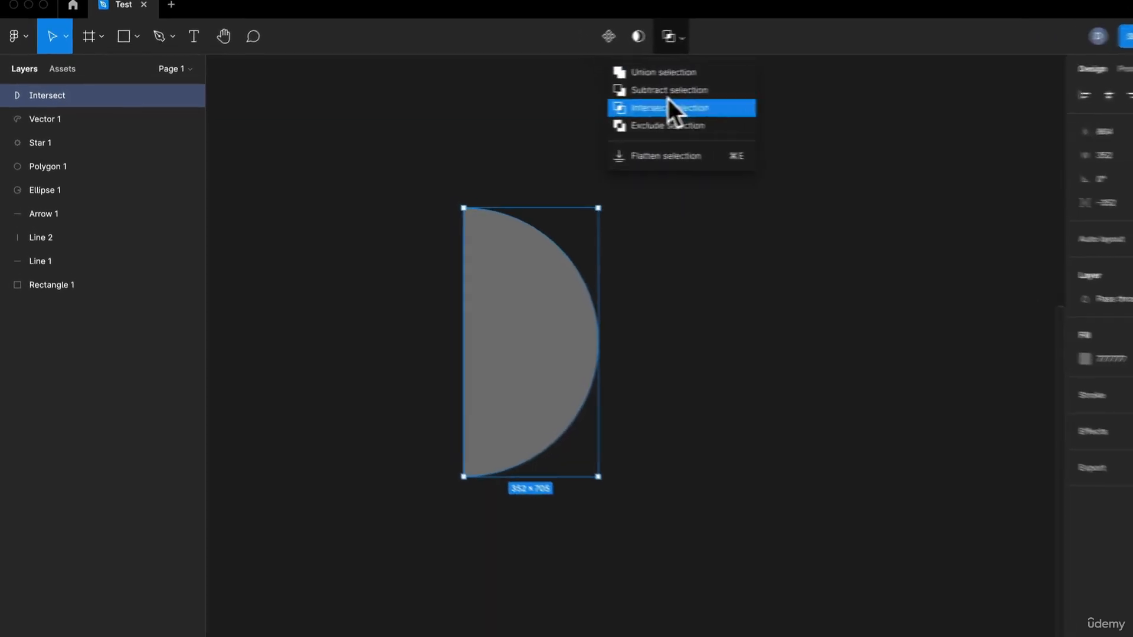
pyautogui.hotkey('ctrl', 'z')
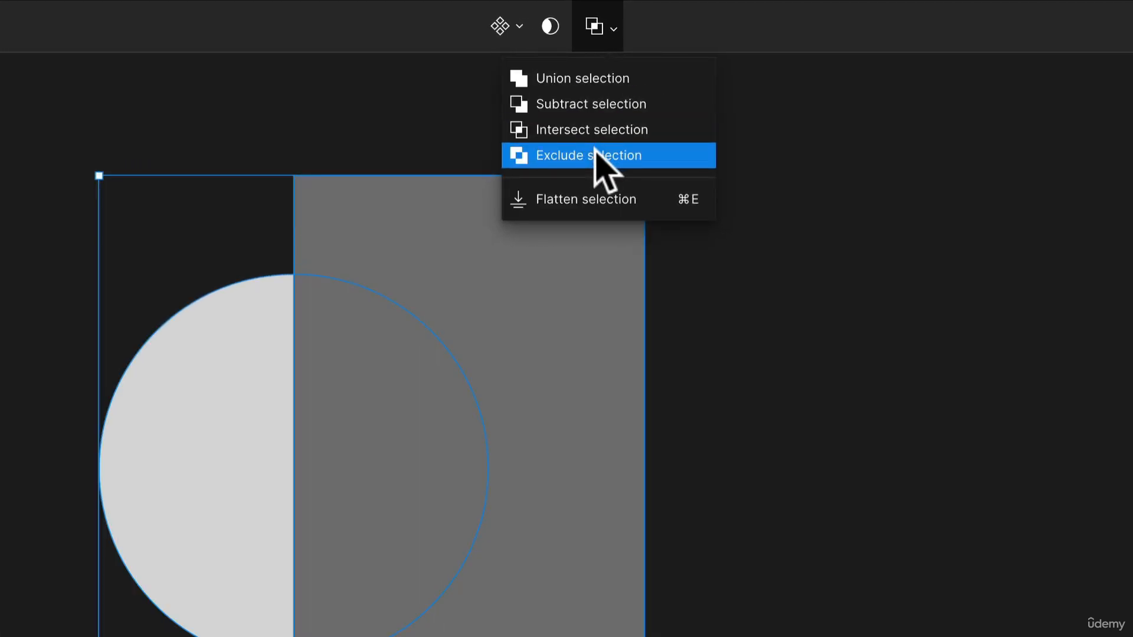
# Step: Combine the circle and tall rectangle with Exclude selection to cut out their overlapping area
pyautogui.click(605, 157)
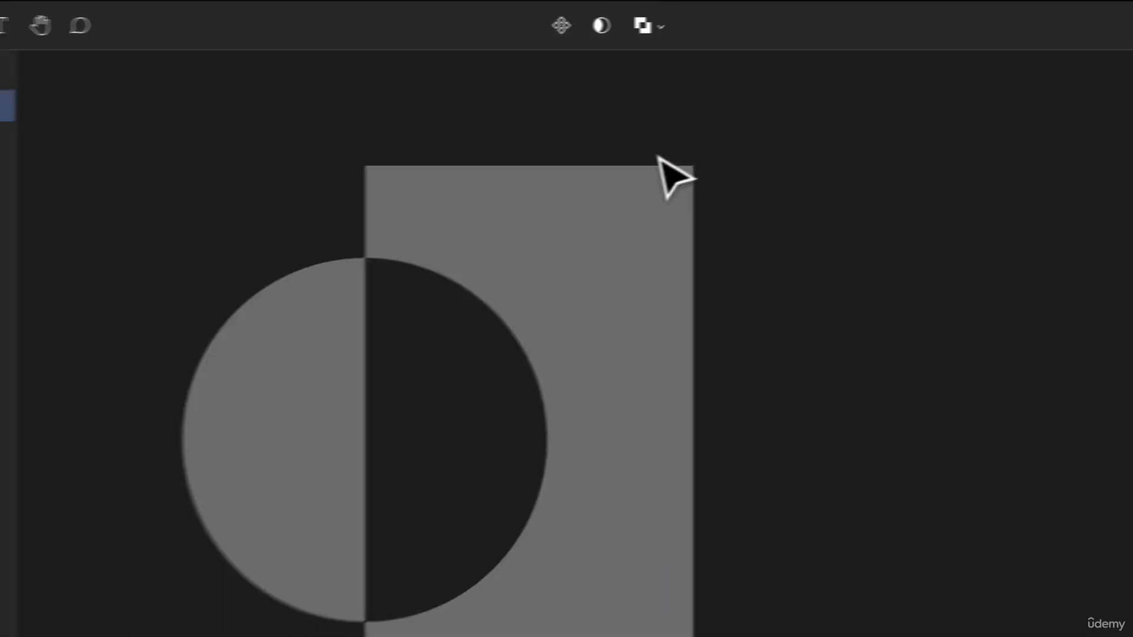